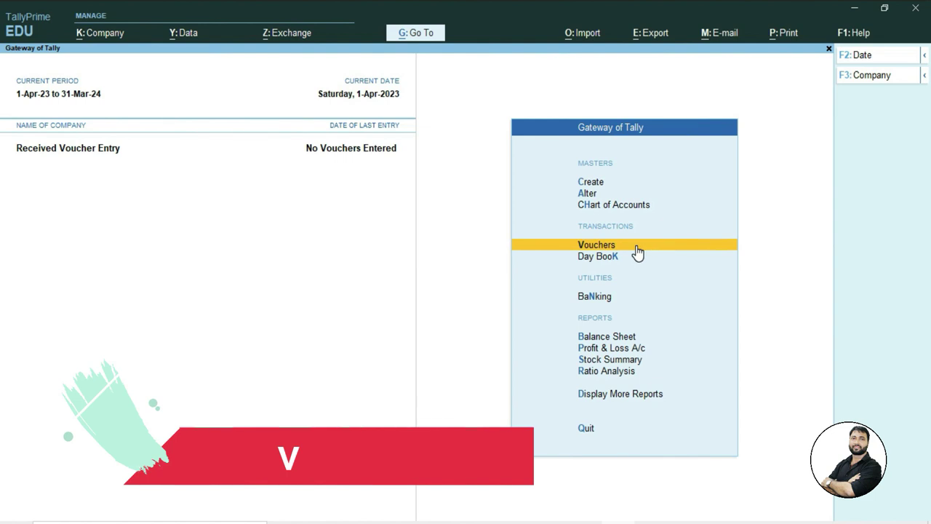
Open voucher entry and configure it to show more configurations and set "Skip the Date field during voucher creation" to No
key("v")
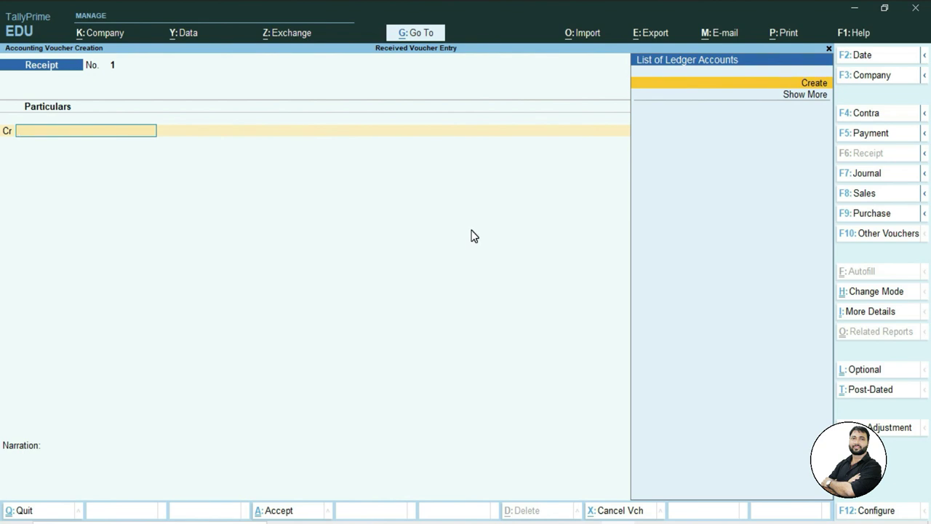
key("F12")
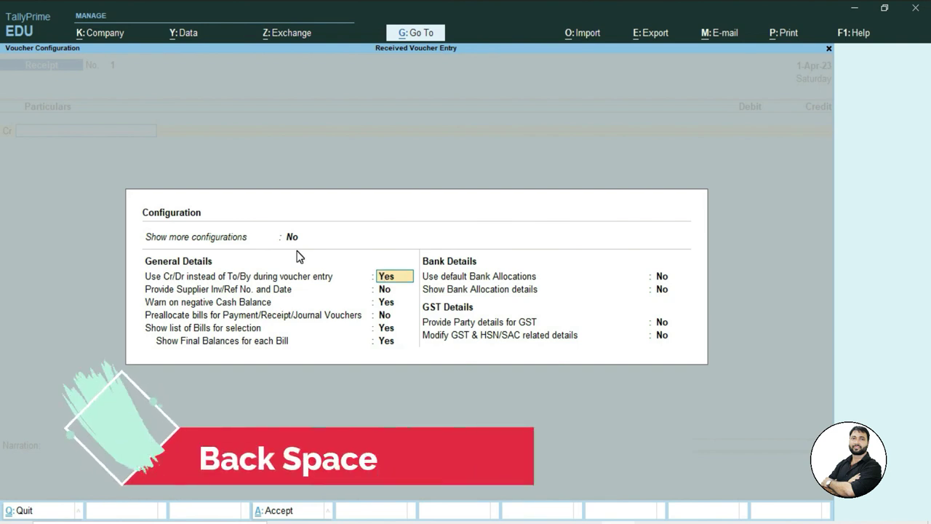
key("BackSpace")
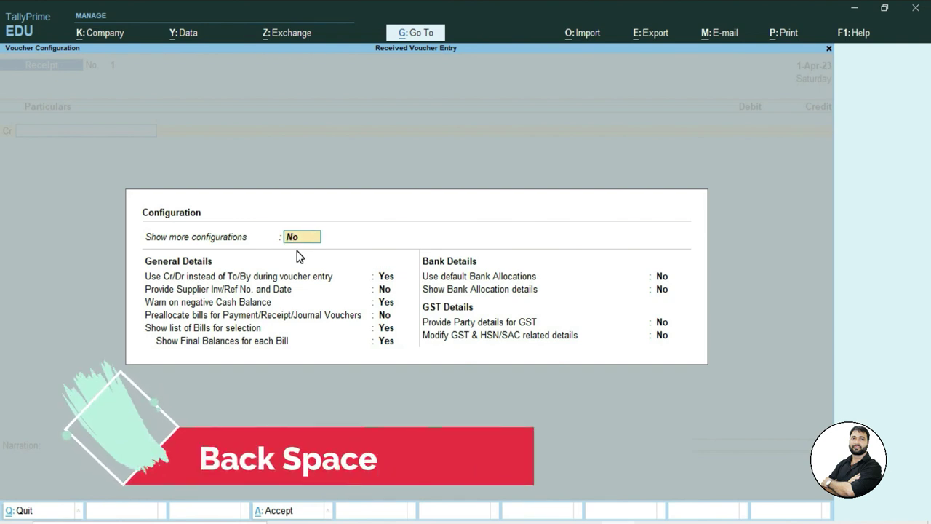
type("y")
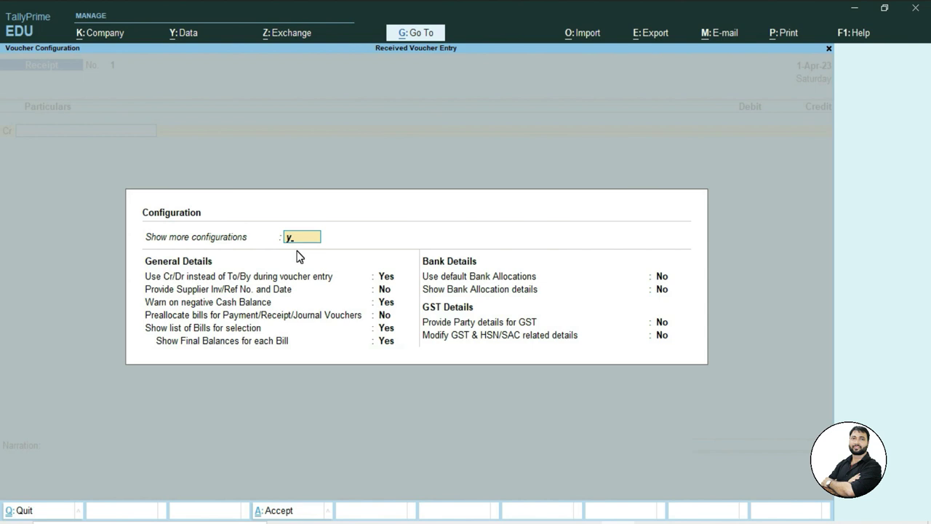
key("Return")
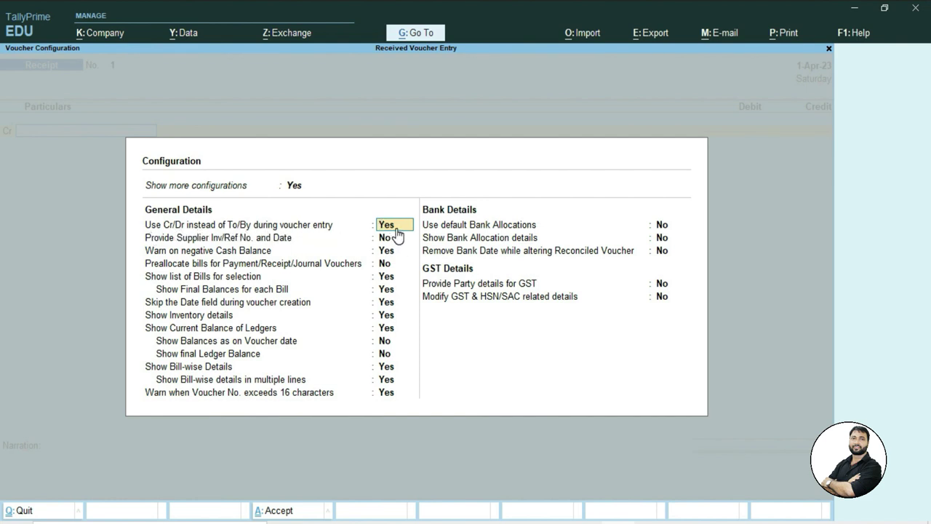
left_click(166, 304)
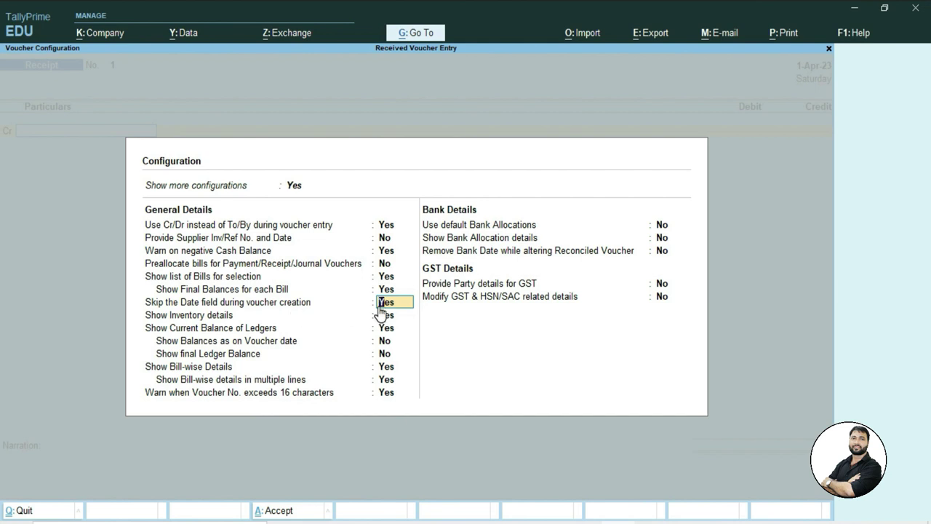
type("n")
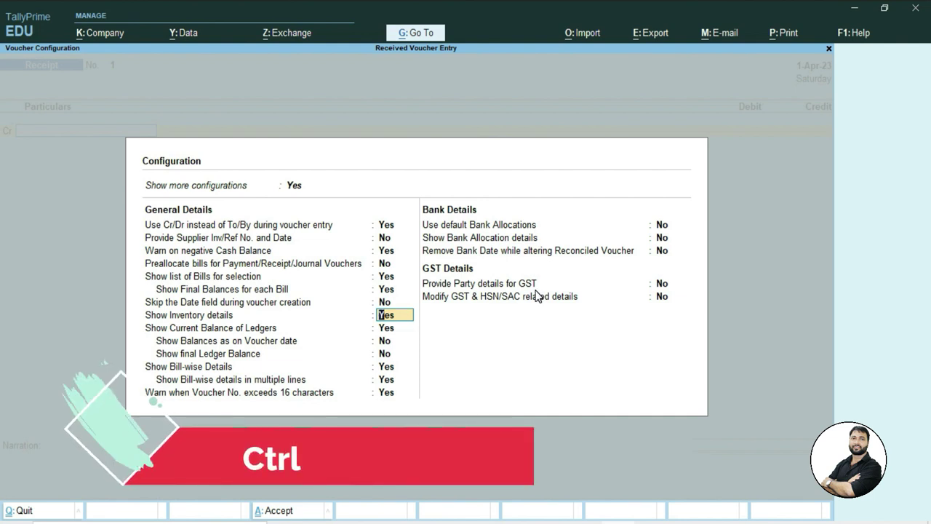
key("ctrl")
key("ctrl+a")
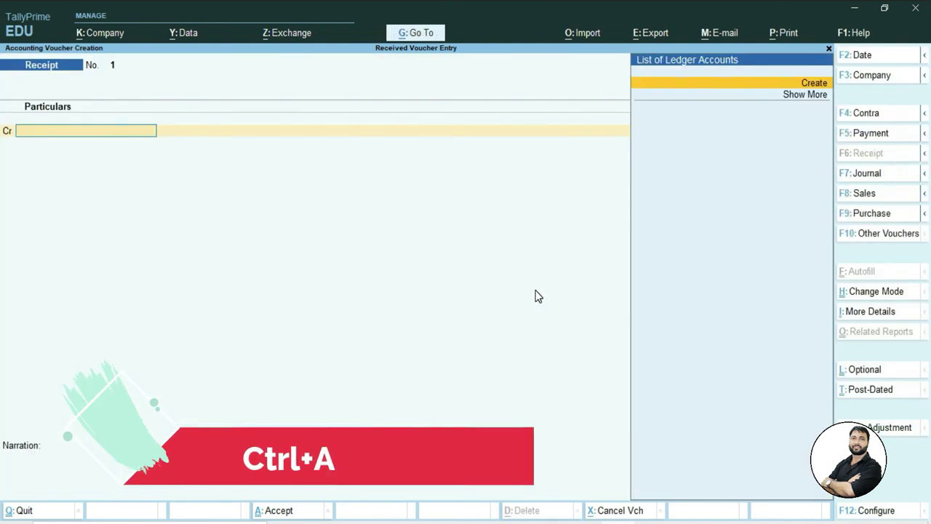
left_click(459, 361)
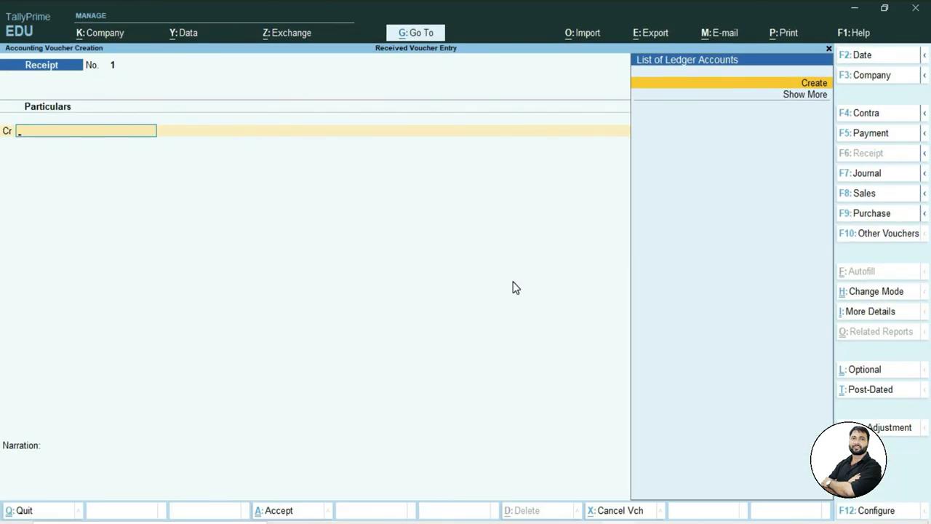
Set the receipt voucher's mode to Double Entry and accept 1-Apr-23 as its date
key("ctrl+h")
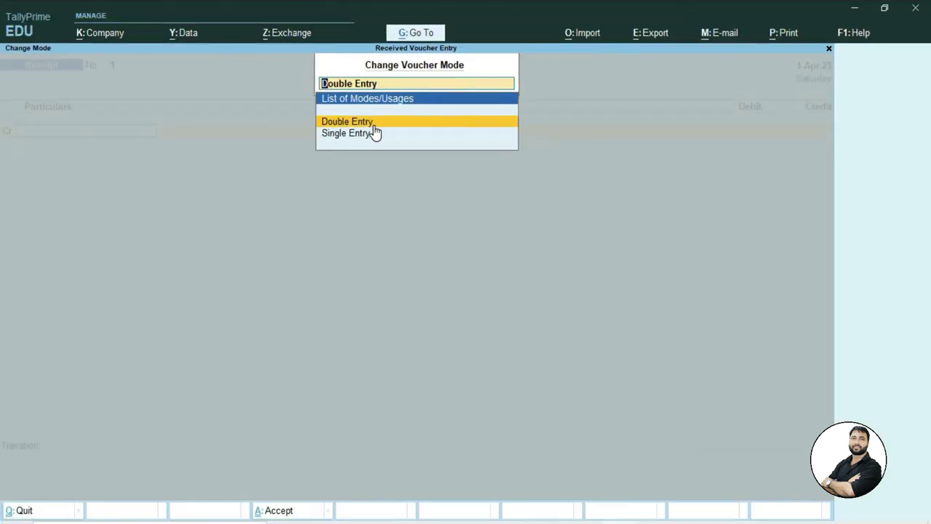
left_click(374, 125)
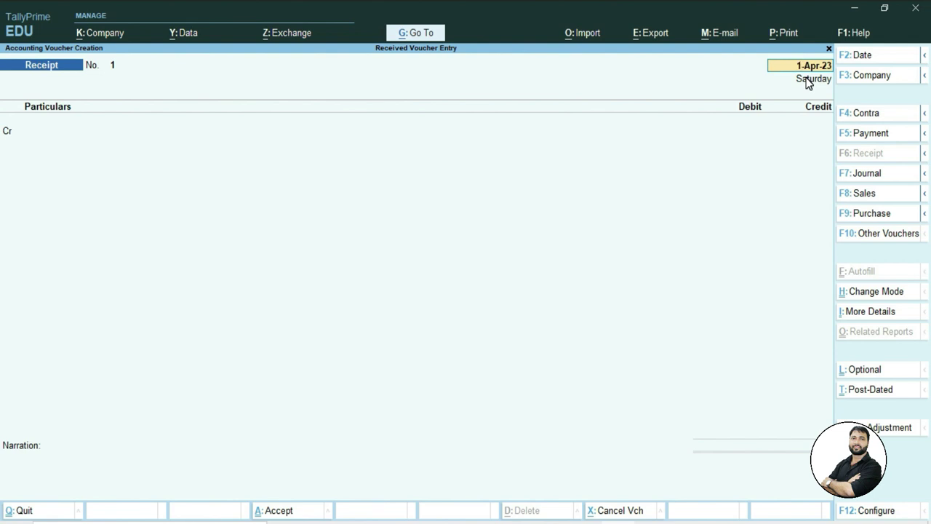
key("Return")
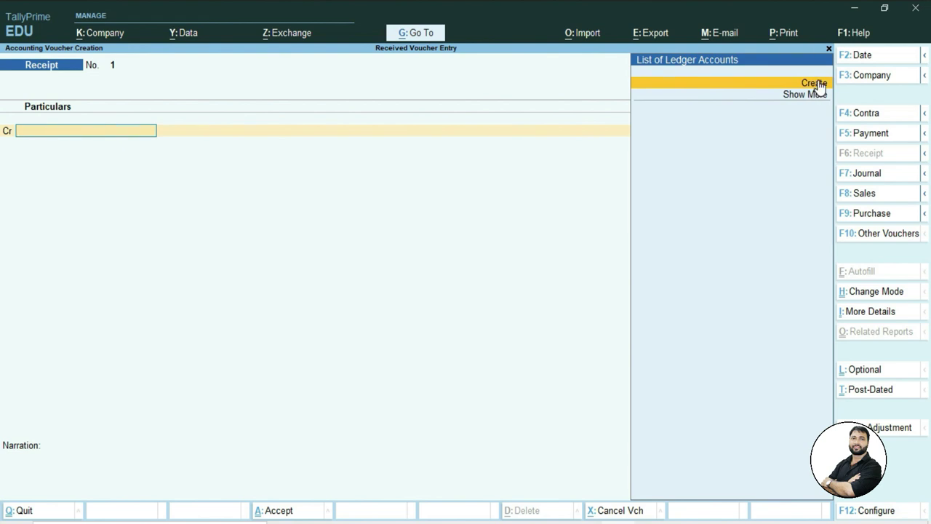
key("alt")
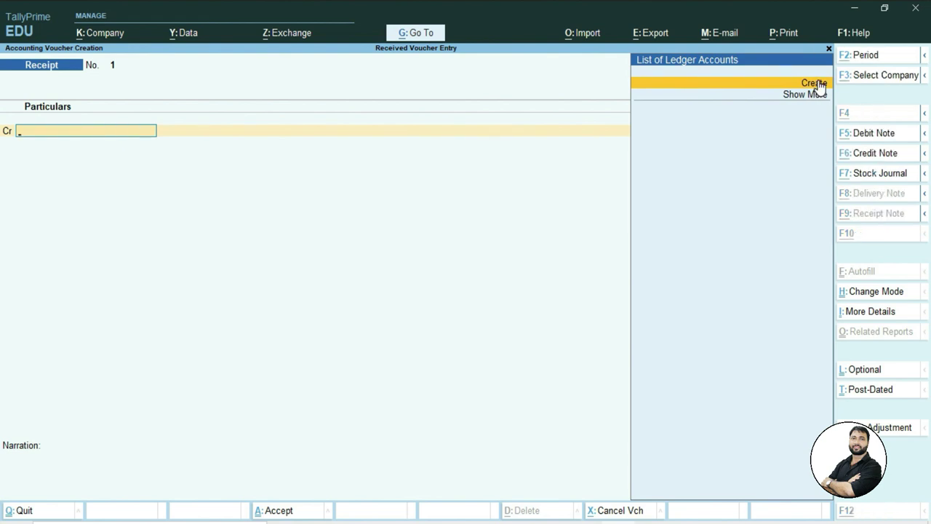
left_click(819, 83)
key("Escape")
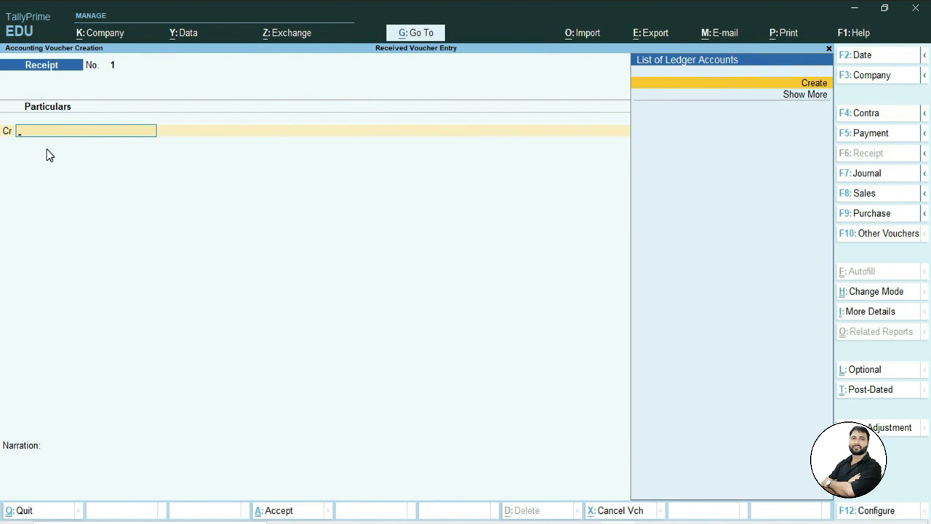
Create a ledger named Capital A/c under the Capital Account group from within the voucher and save it
key("alt+c")
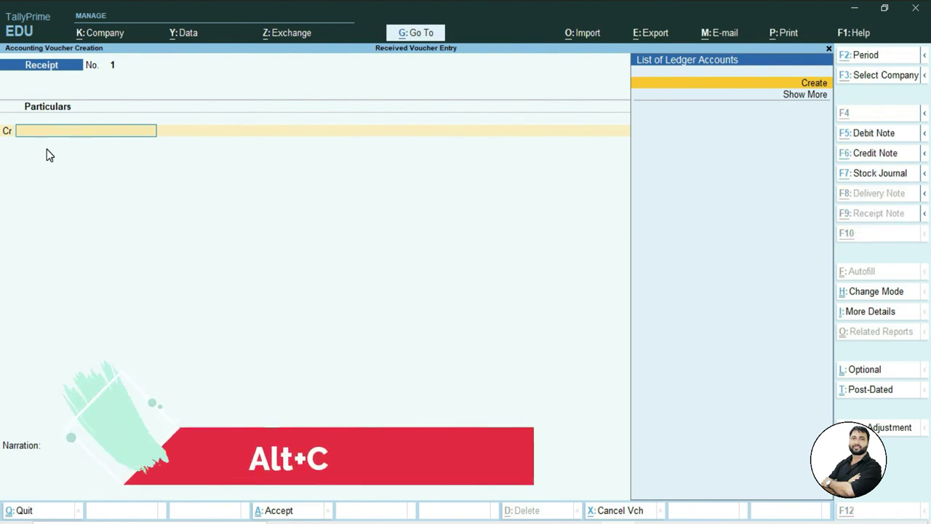
type("C")
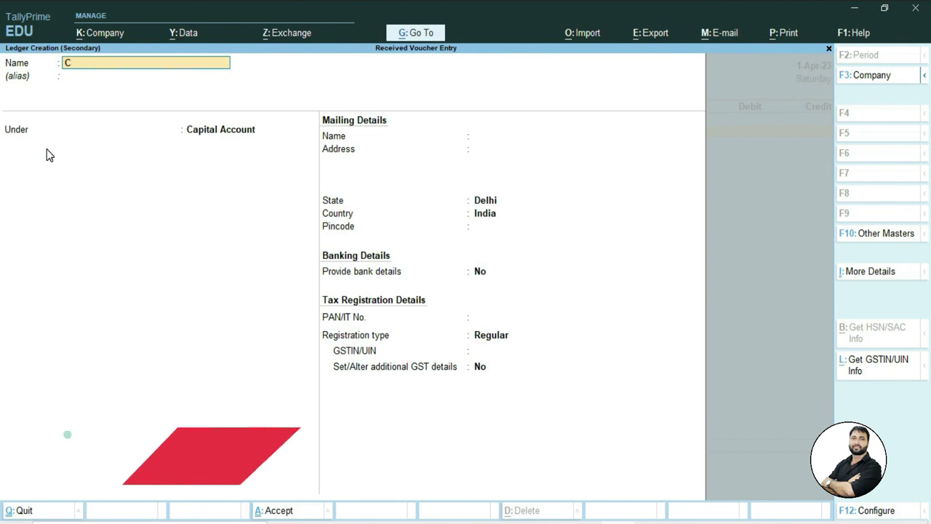
type("apital A/c")
key("Return")
key("Return")
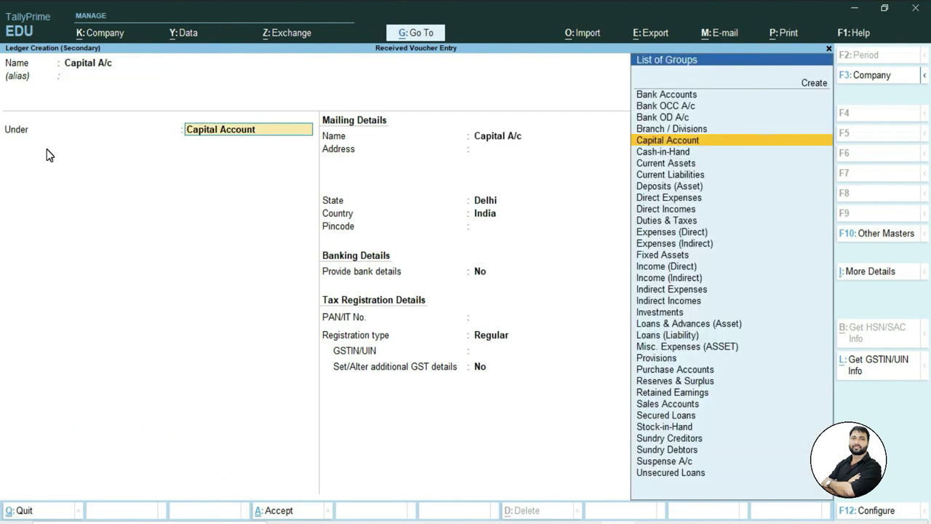
key("Return")
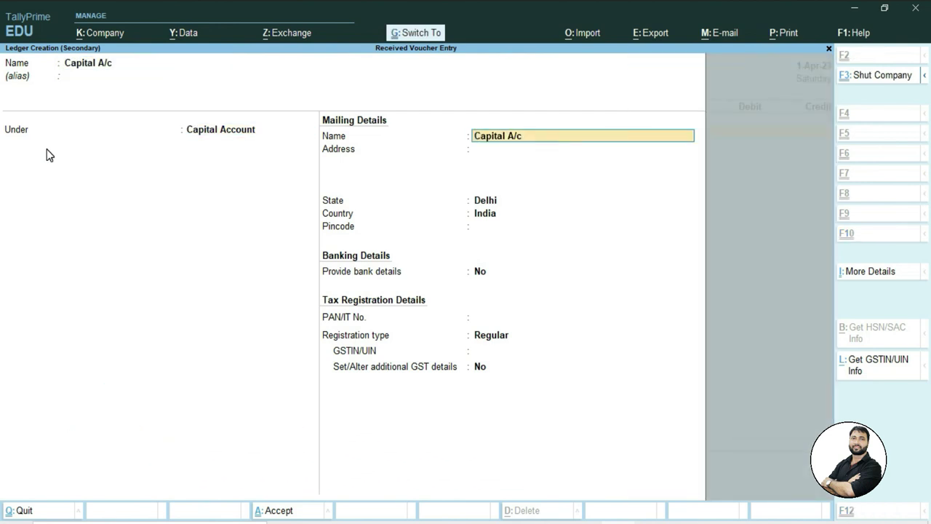
key("ctrl+a")
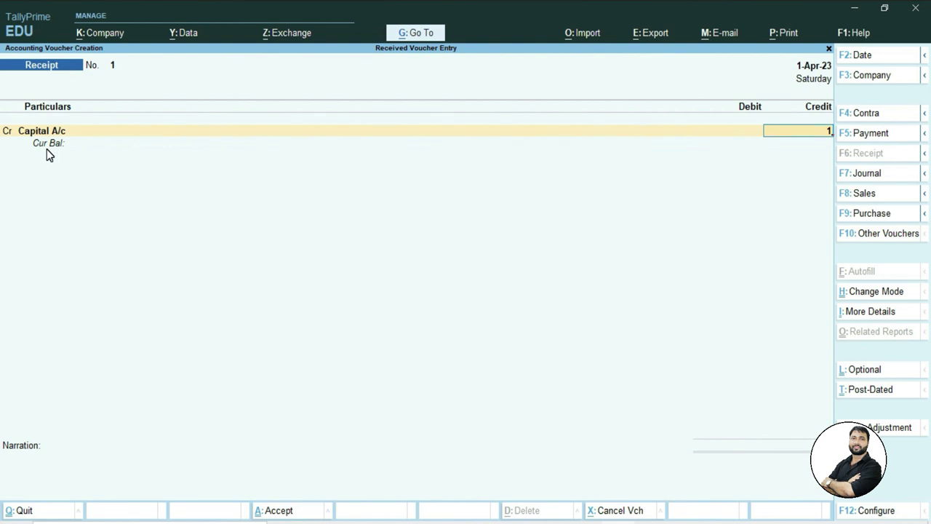
Credit Capital A/c with 1,00,000 and choose Cash as the debit ledger
type("00000")
key("Return")
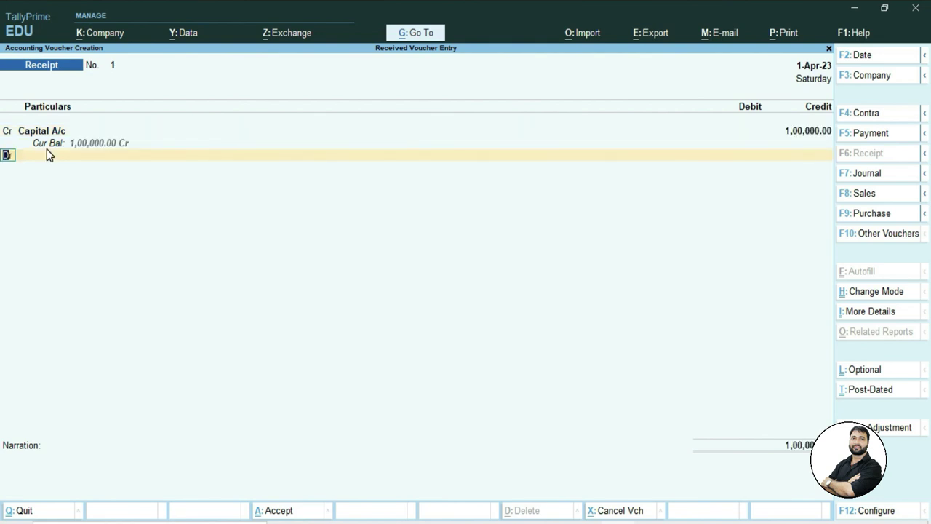
key("Return")
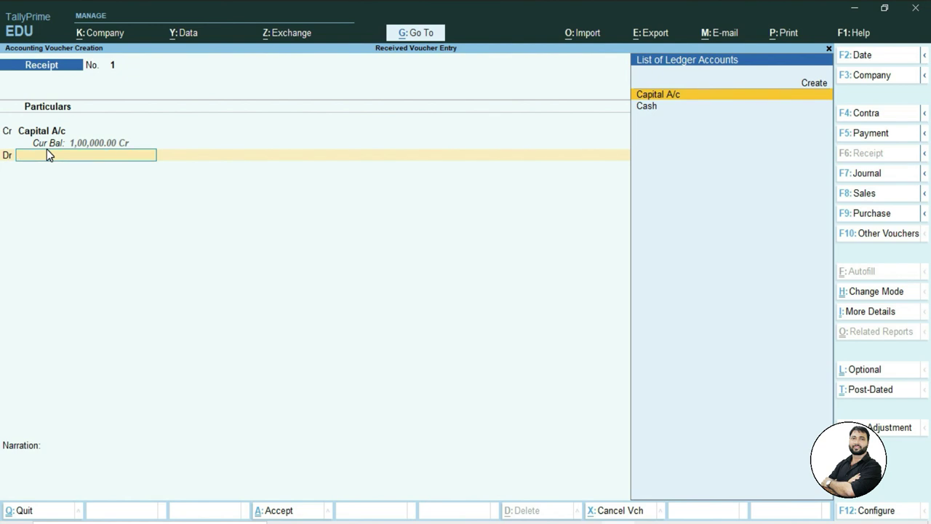
key("Down")
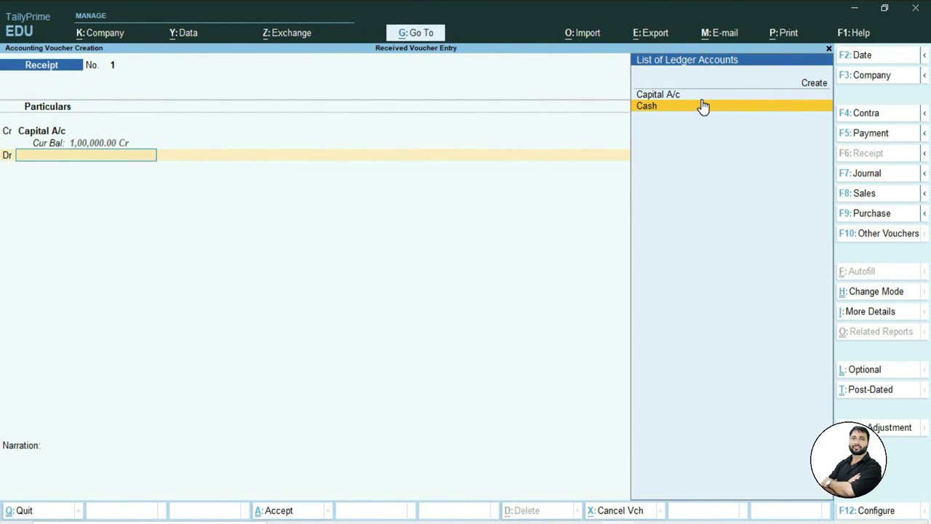
left_click(702, 106)
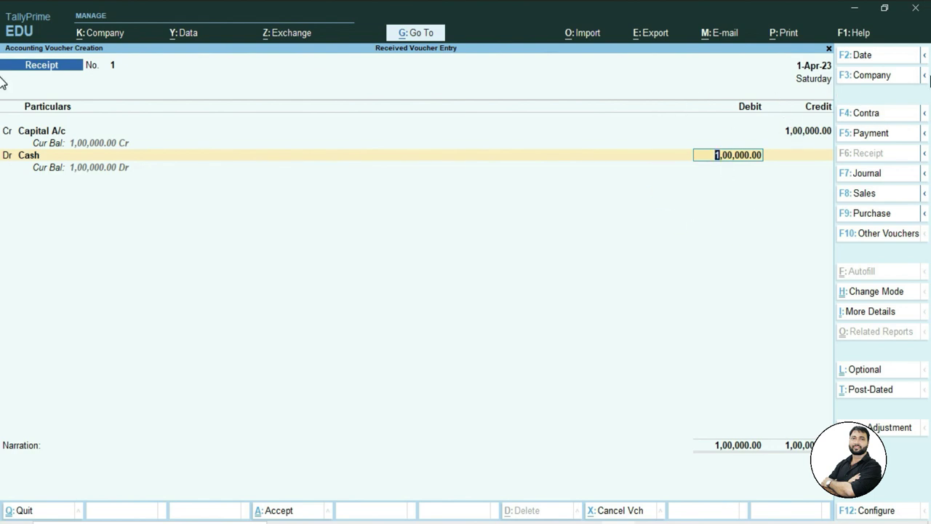
Accept the 1,00,000 debit, enter the narration "Being Rs. 1,00,000 Cash Brought in by the Proprietor as capital." and save the voucher
key("Return")
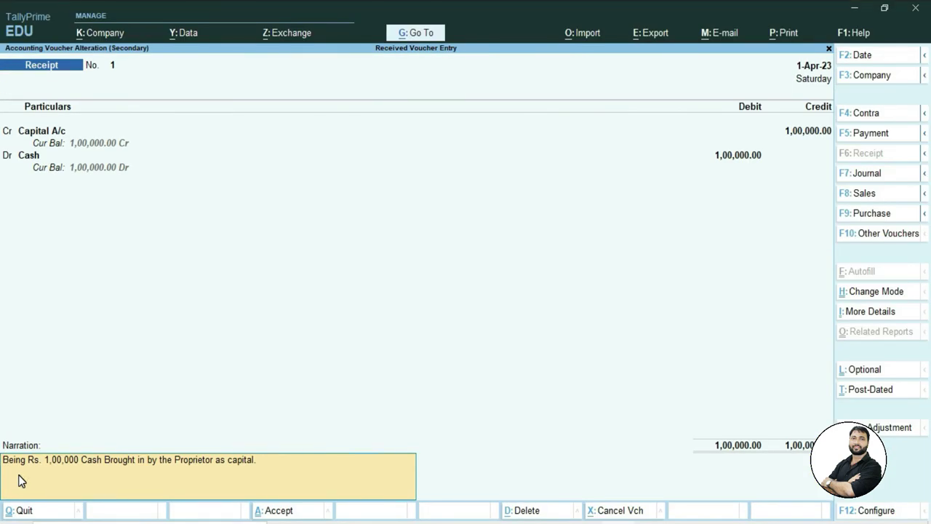
key("Return")
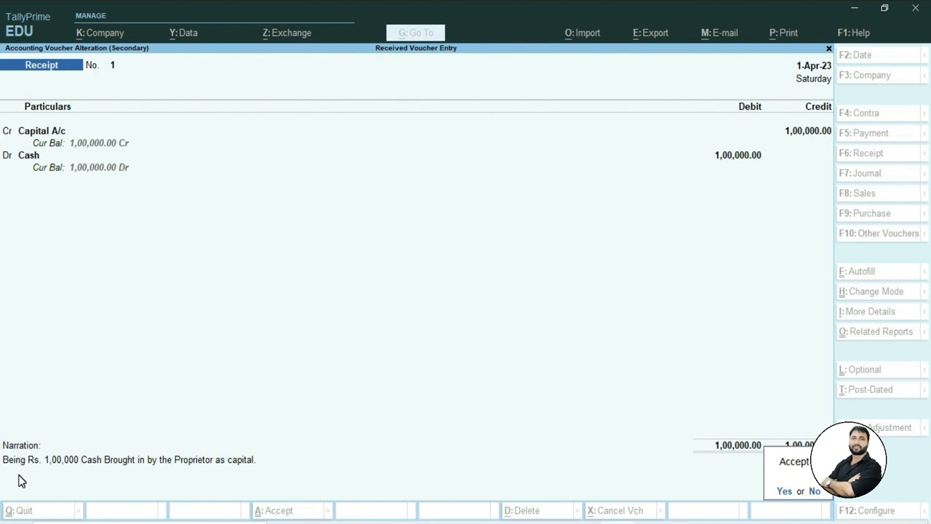
key("Return")
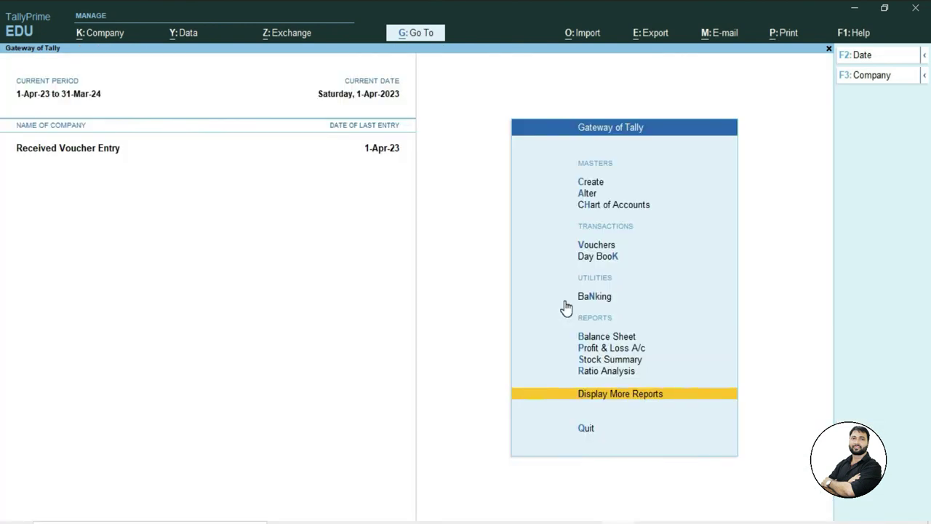
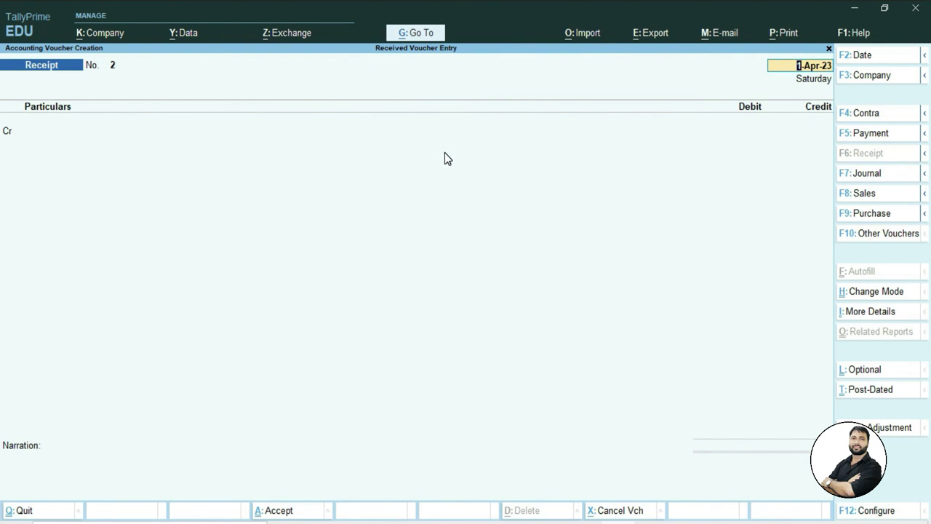
Set the date of receipt voucher No. 2 to 1-May-23
left_click(51, 75)
type("1.")
key("Return")
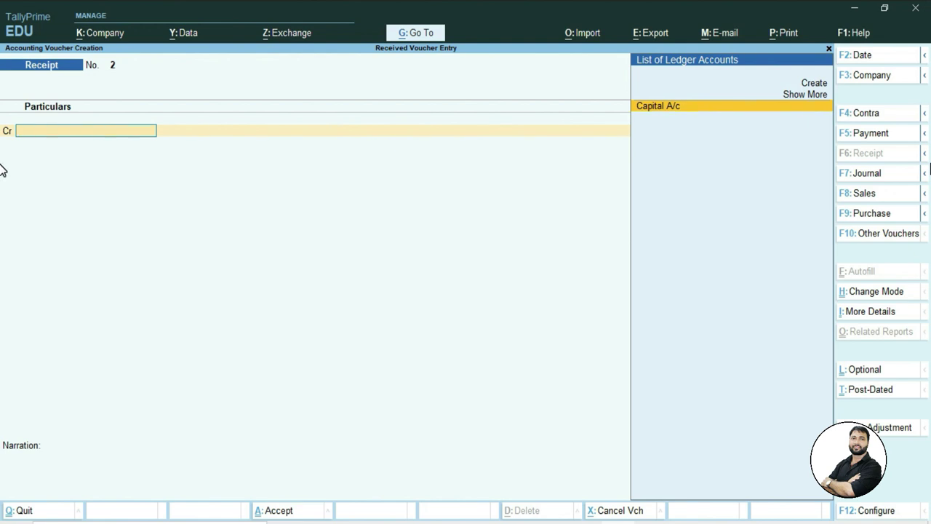
Create a ledger named Commission Received under Direct Incomes from the voucher's credit line and save it
key("Up")
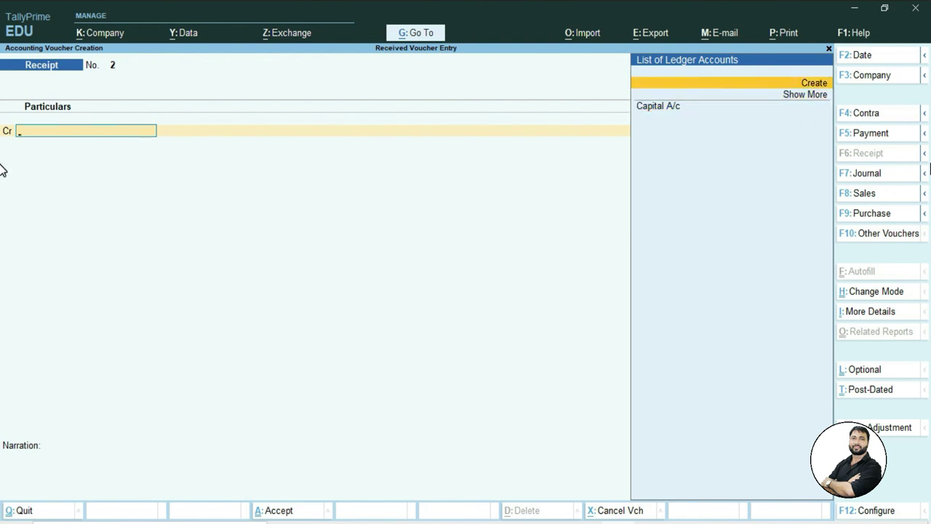
key("Return")
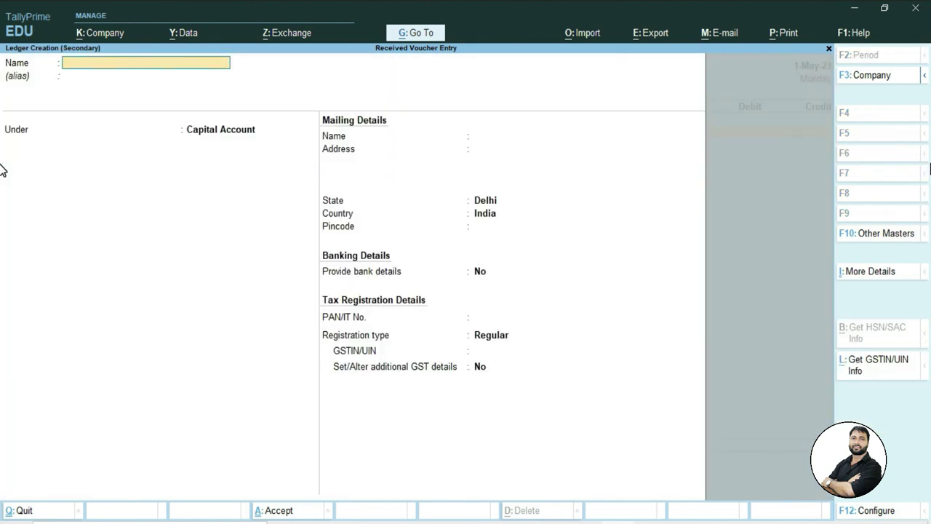
type("Commission Received")
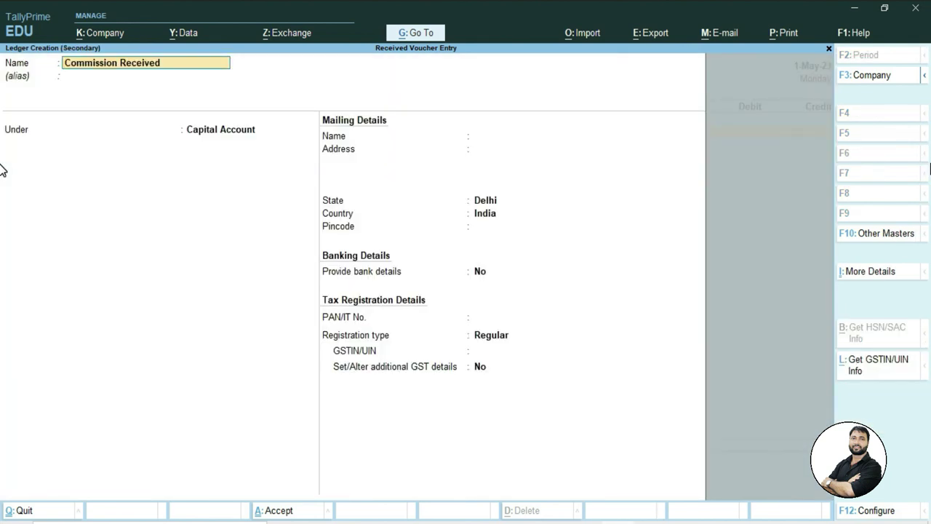
key("Return")
key("Return")
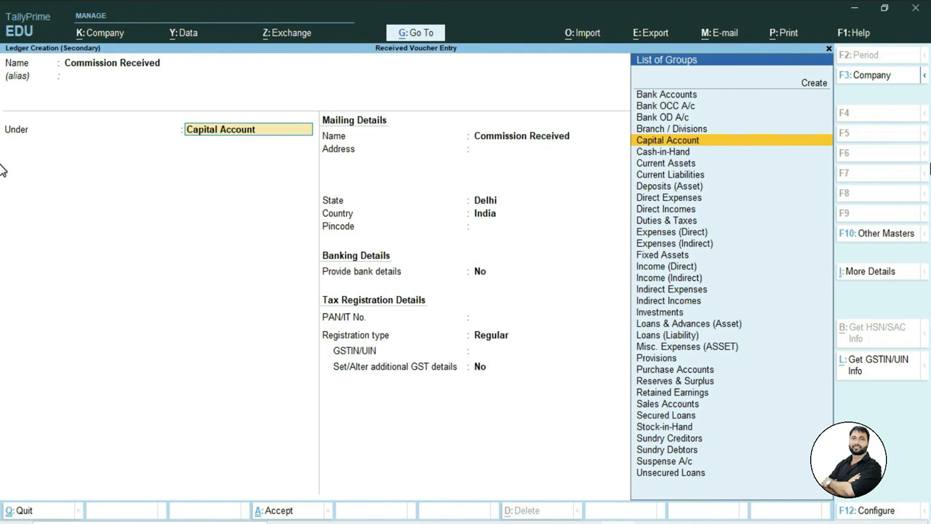
type("D")
key("Return")
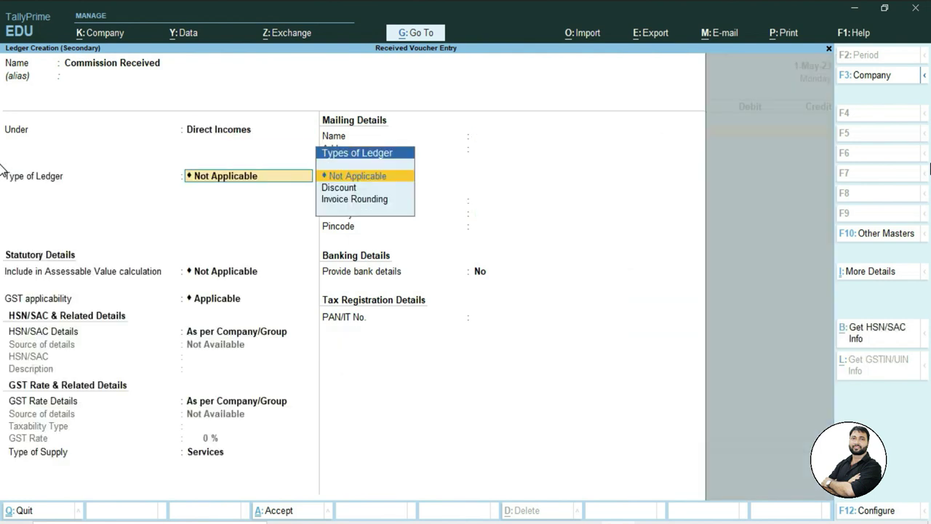
key("ctrl+a")
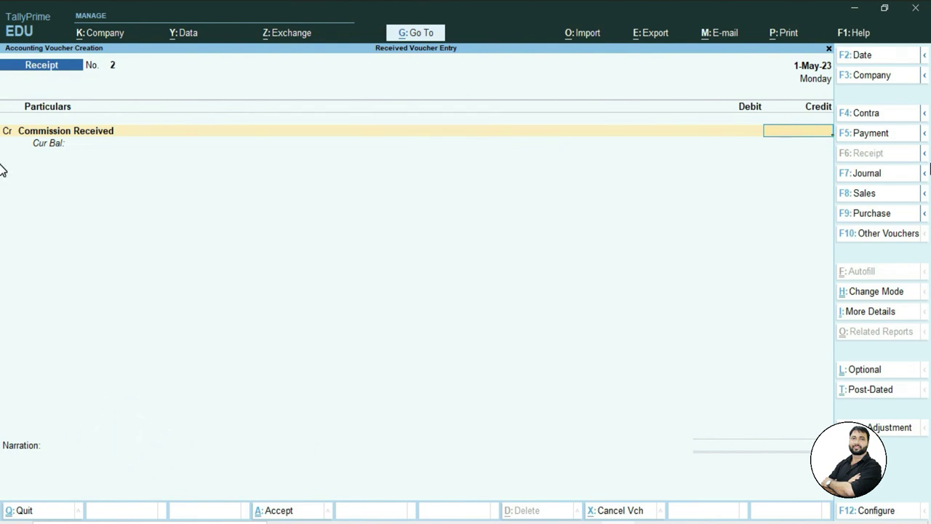
Enter 5,000 as the credit amount for Commission Received
type("5000")
key("Return")
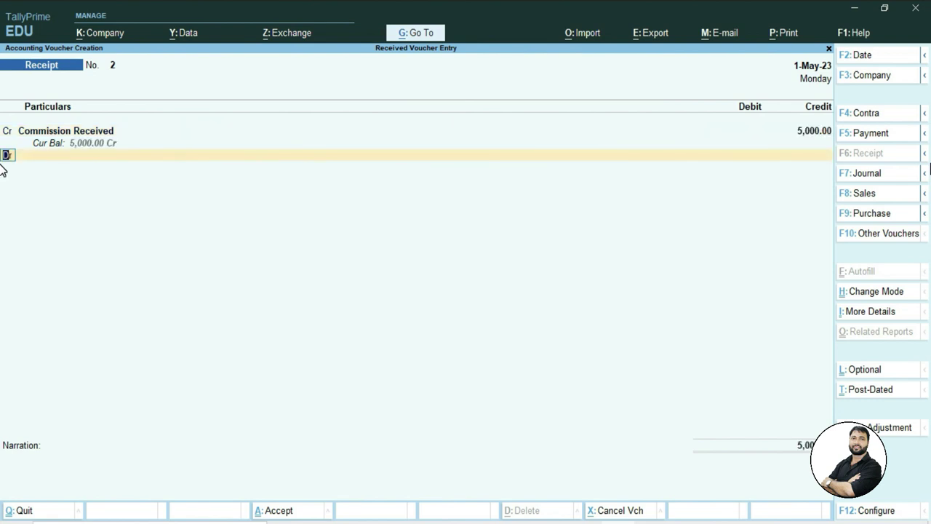
Create a ledger named State Bank of India under Bank Accounts from the voucher's debit line and save it
key("Return")
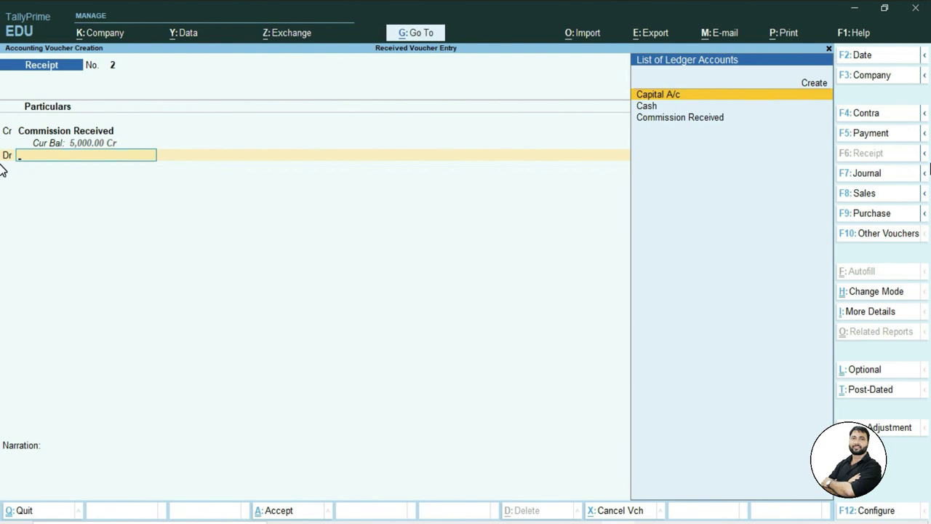
key("Up")
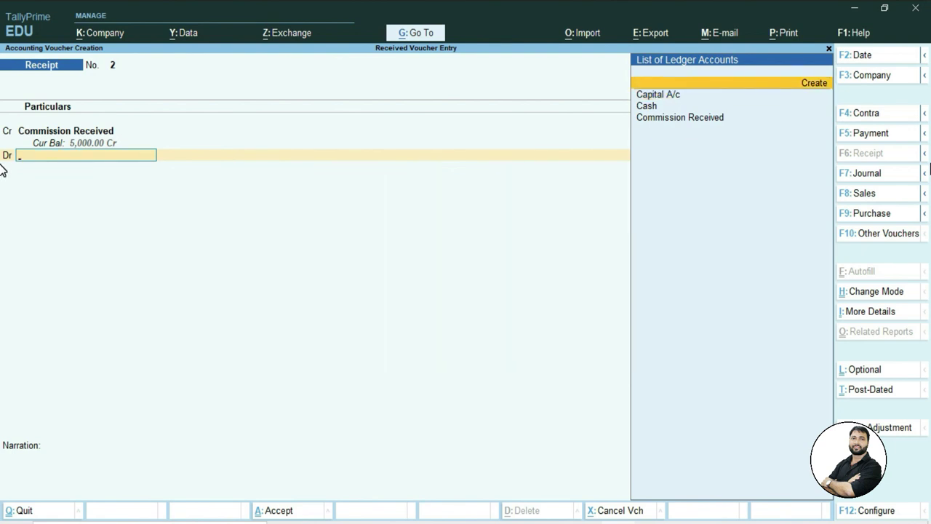
key("Return")
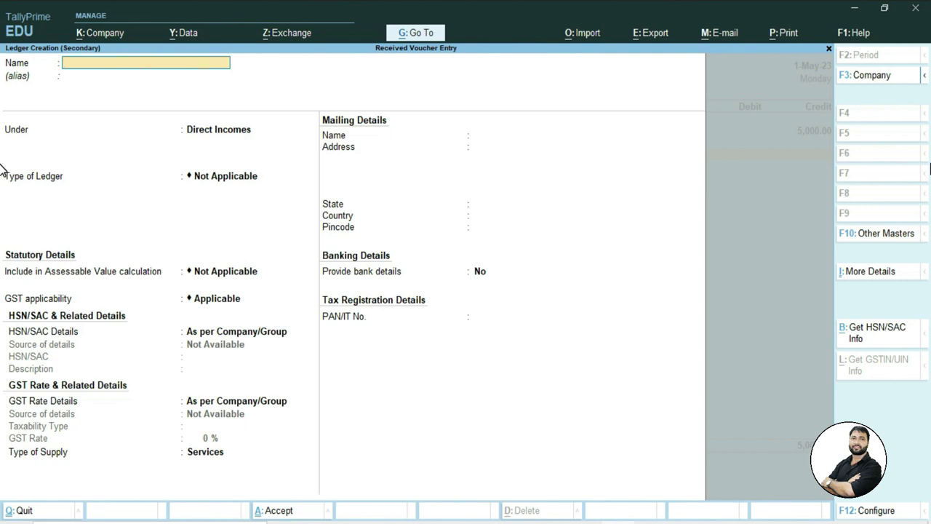
type("State Bank of India")
key("Return")
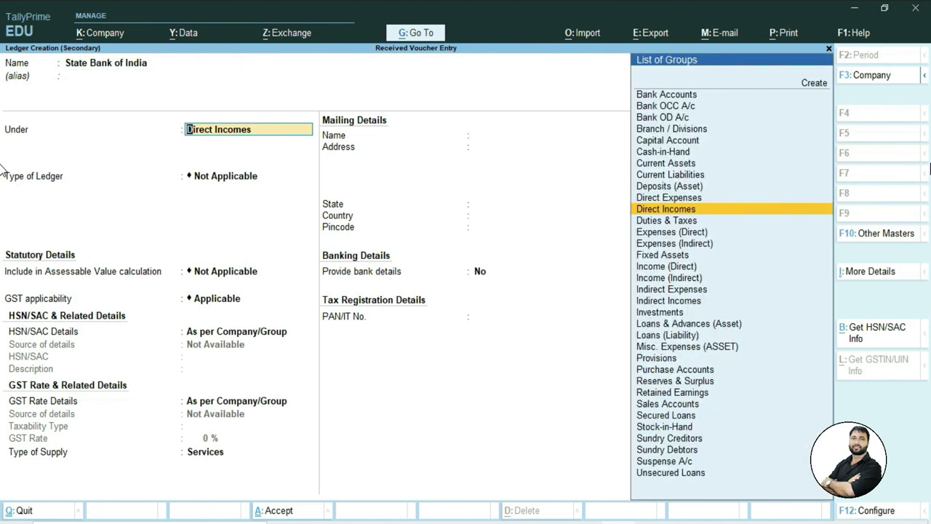
type("B")
key("Return")
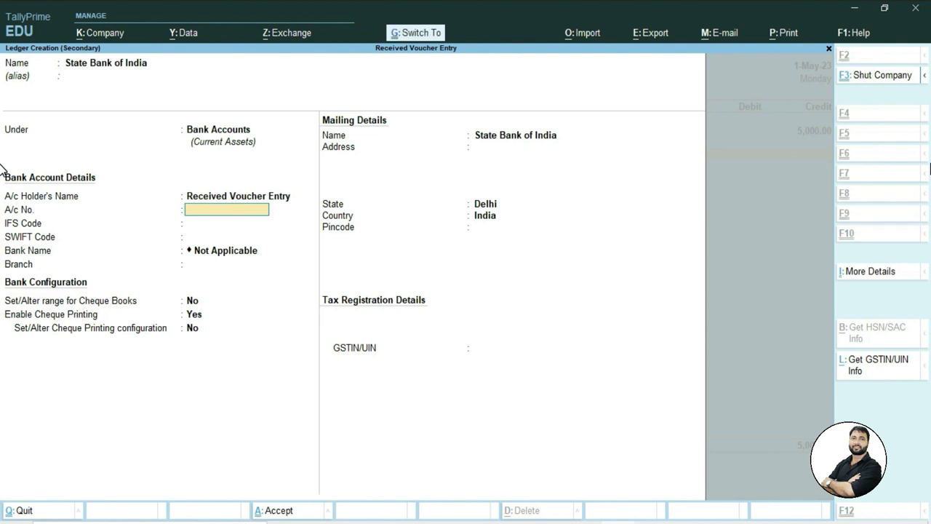
key("ctrl+a")
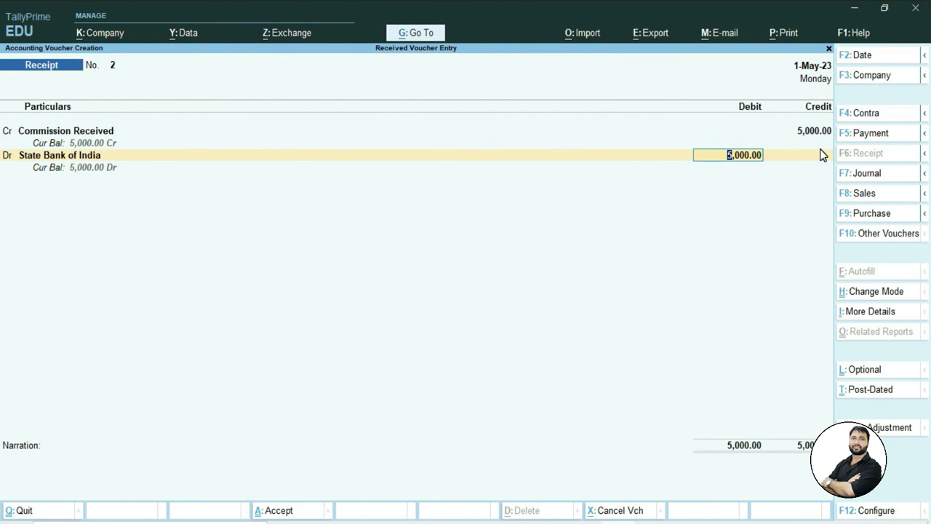
Accept the 5,000 debit to State Bank of India and allocate the full amount as a Cheque/DD transaction
key("Return")
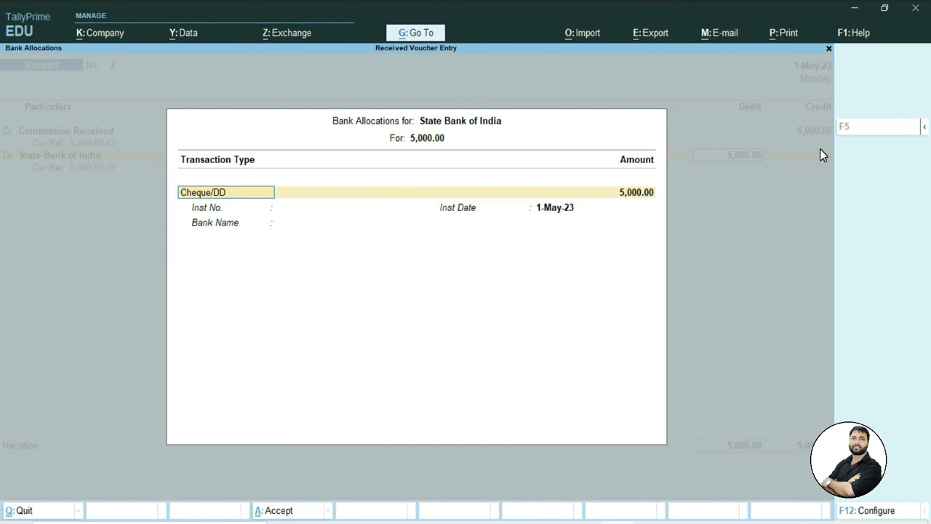
key("BackSpace")
key("Up")
key("Down")
key("Down")
key("Down")
key("Up")
key("Up")
key("Down")
key("Down")
key("Up")
key("Up")
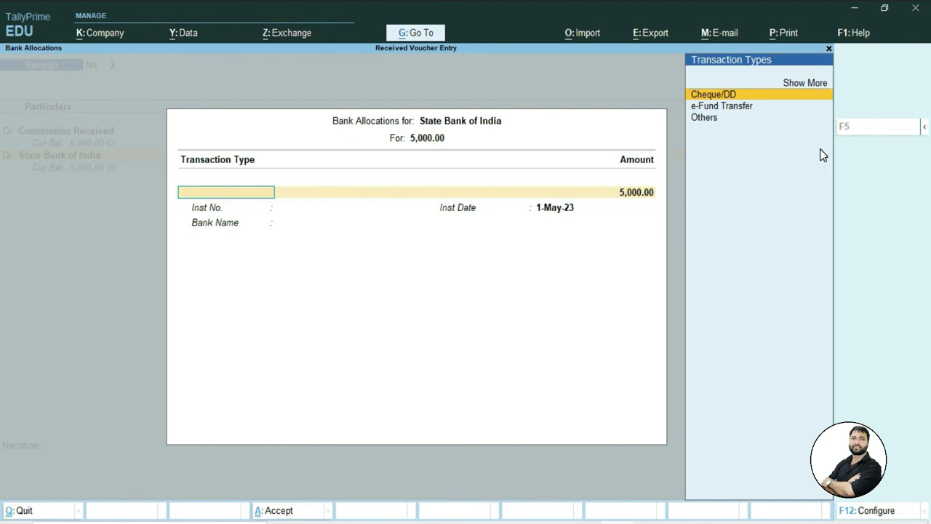
key("Return")
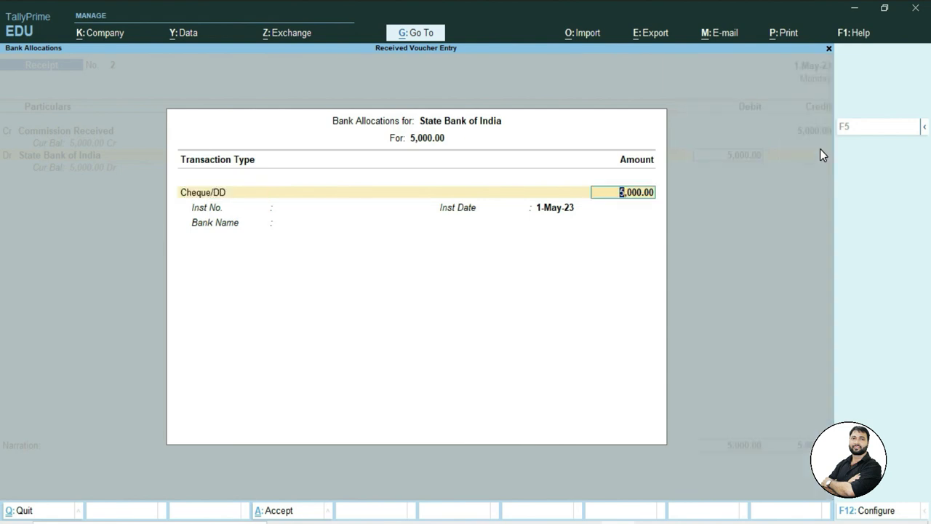
key("Return")
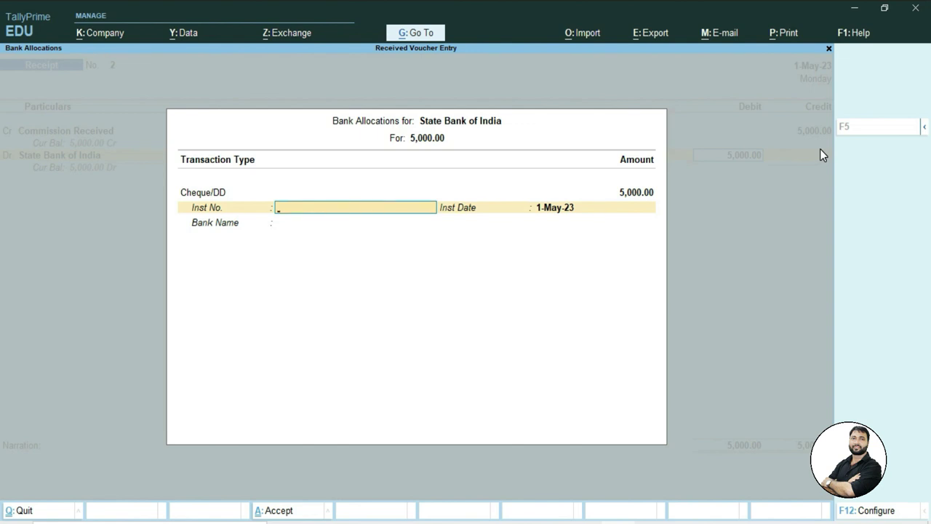
Complete the cheque details with instrument number 88888888, date 1-May-23 and the specified bank name HDFC Bank
type("88888888")
key("Return")
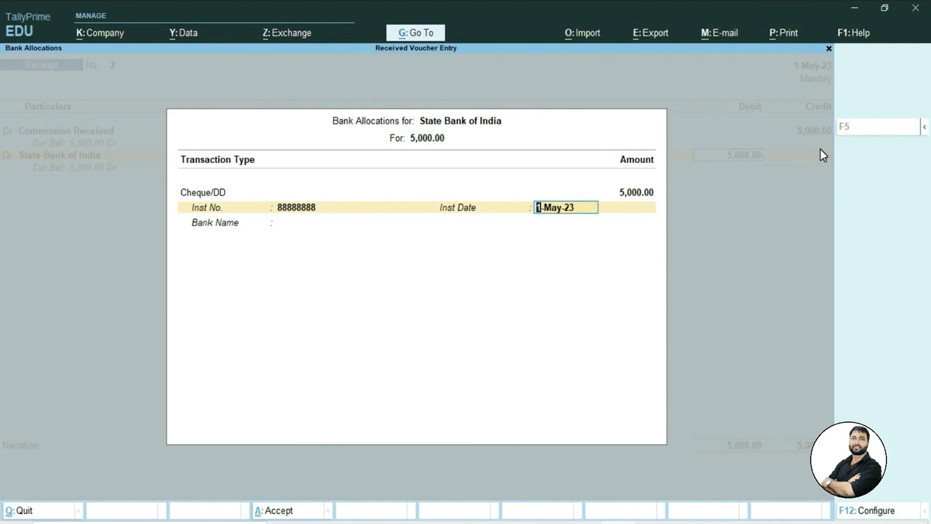
key("Return")
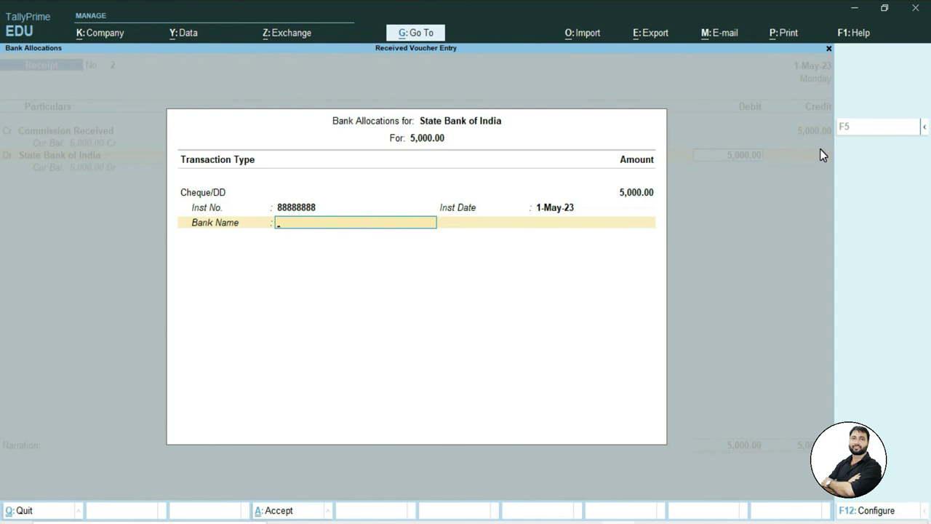
type("S")
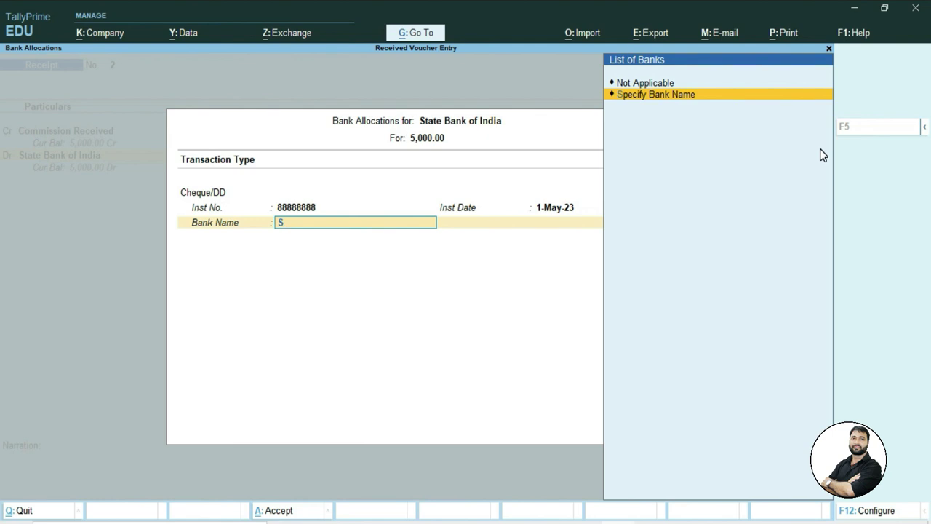
left_click(666, 98)
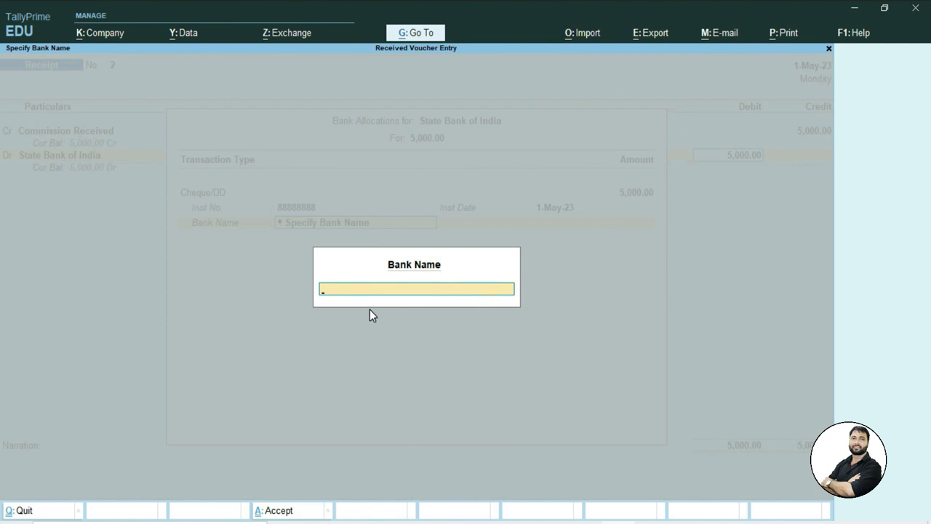
type("HDFC Bank")
key("Return")
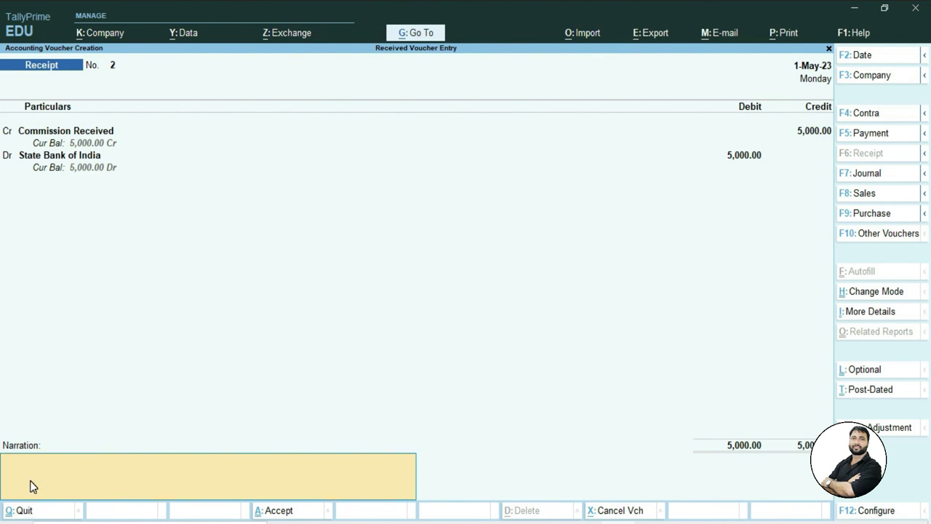
Enter the narration "Being commission received from Mohan Traders vide Cheque No. 88888888 Deposited in SBI." and save the voucher
type("Being commission received from Mohan Traders vide Cheque No. 88888888 Deposited in SBI.")
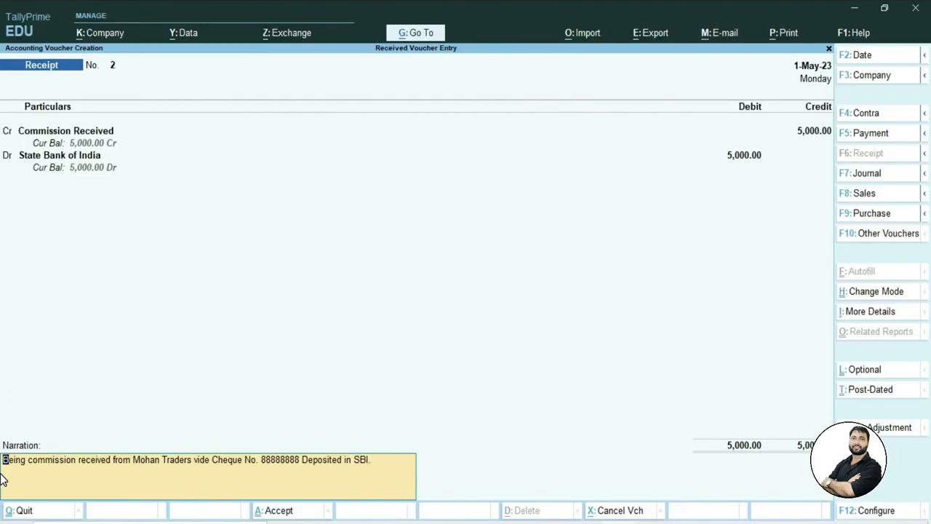
key("Return")
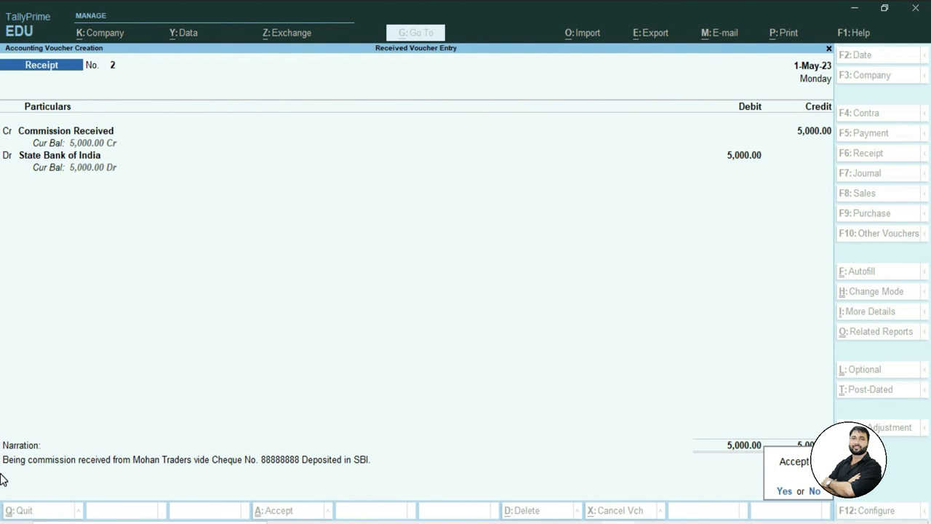
key("Return")
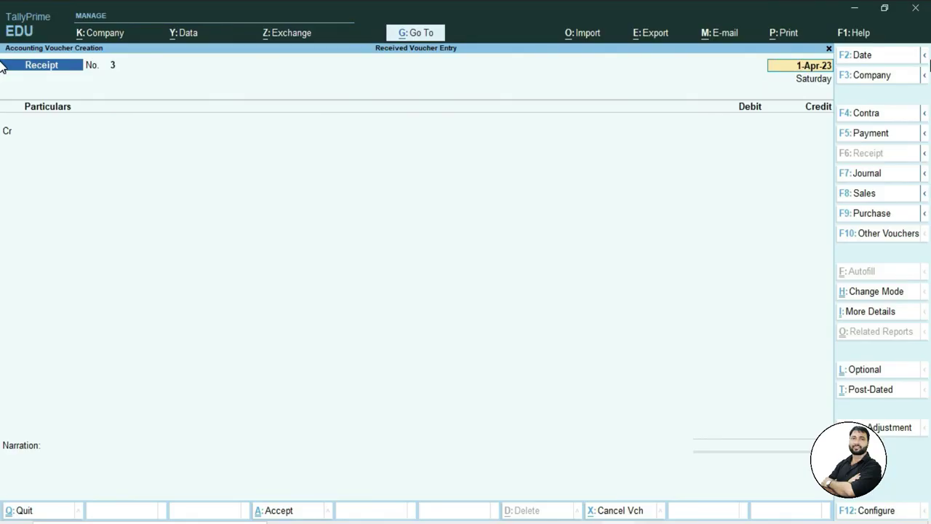
Date receipt voucher No. 3 2-May-23 and create its credit ledger Aditya Corp under Sundry Debtors
key("Return")
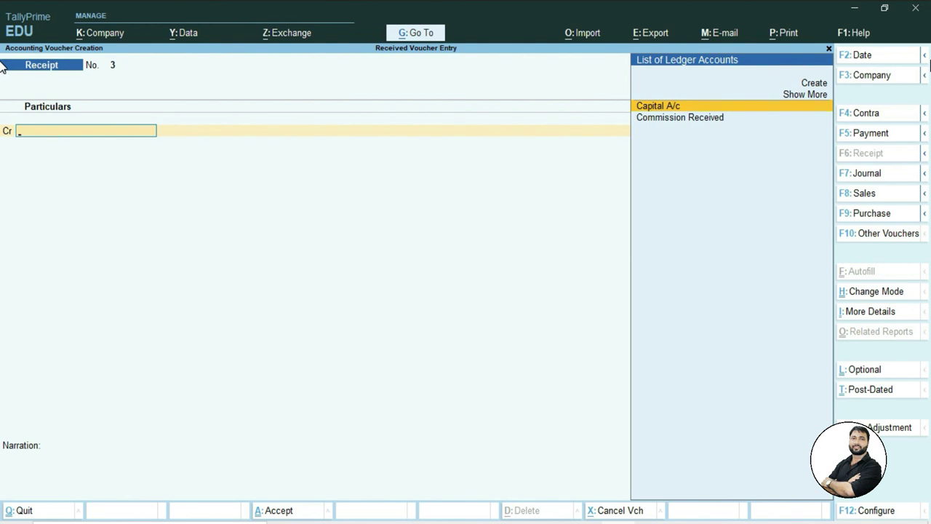
key("Up")
key("Return")
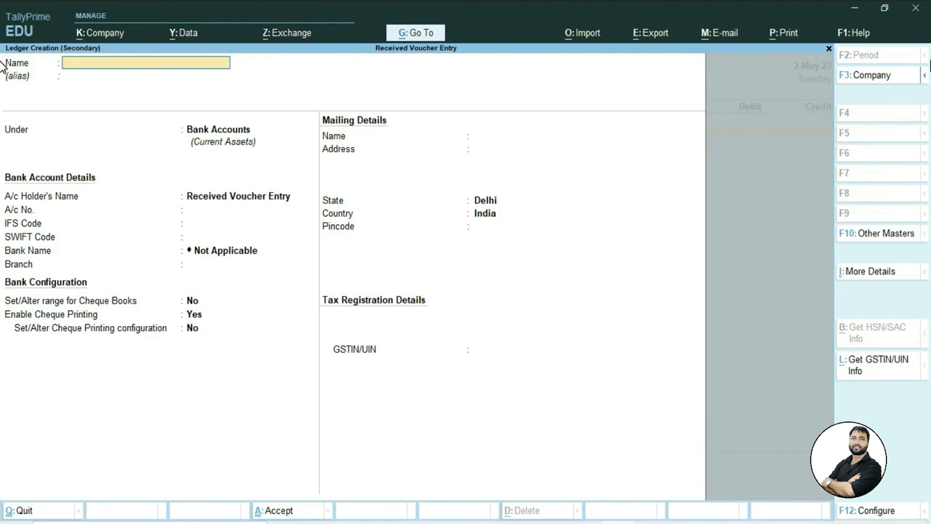
type("Aditya Corp")
key("Return")
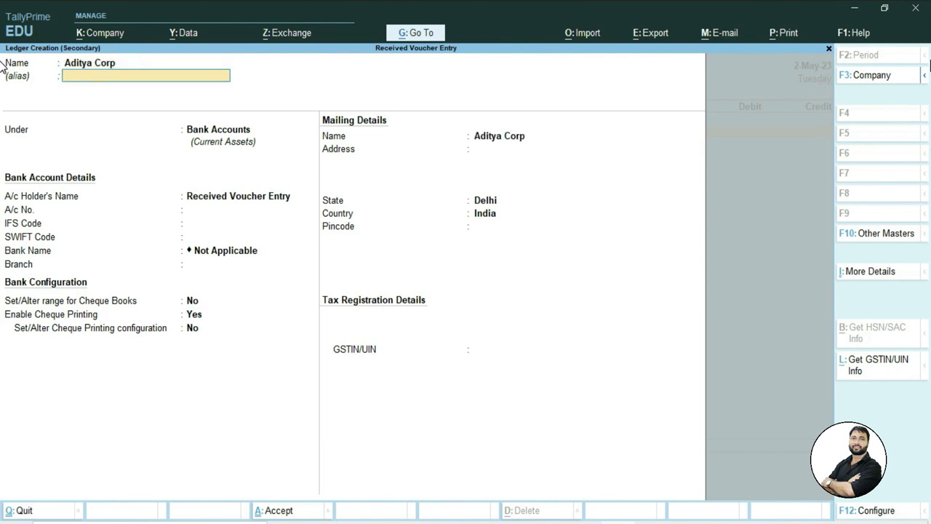
key("Return")
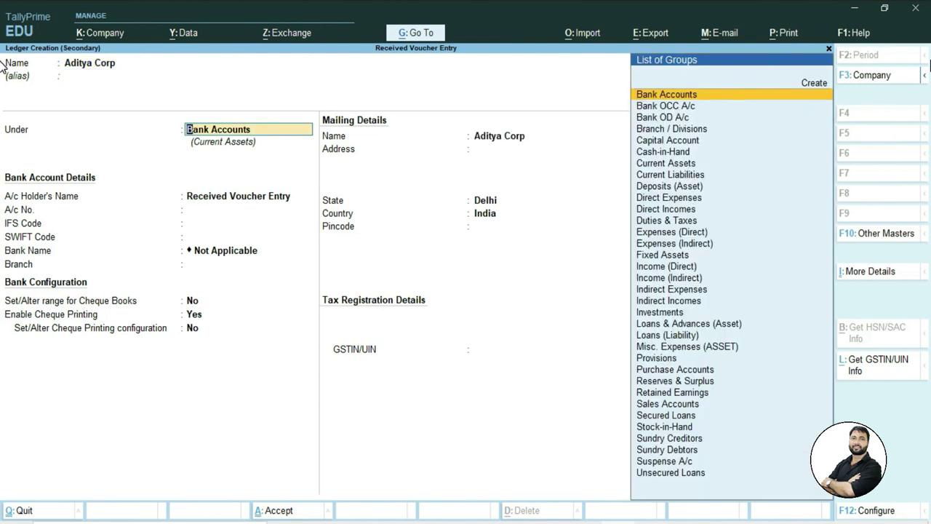
type("S")
key("Down")
key("Down")
key("Down")
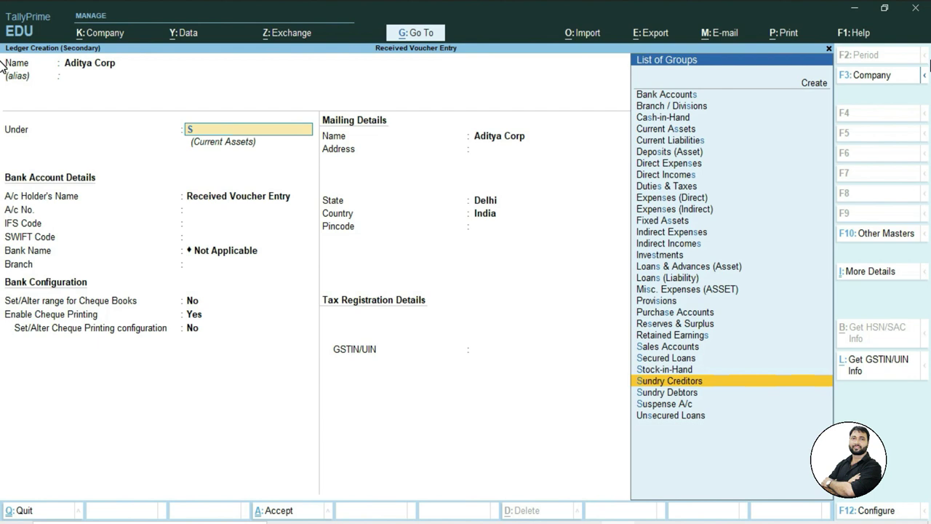
key("Return")
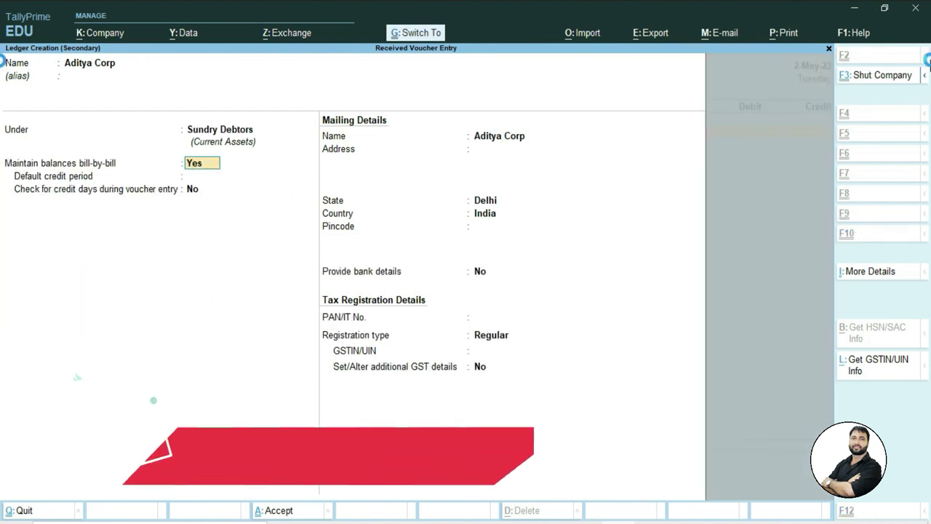
key("ctrl+a")
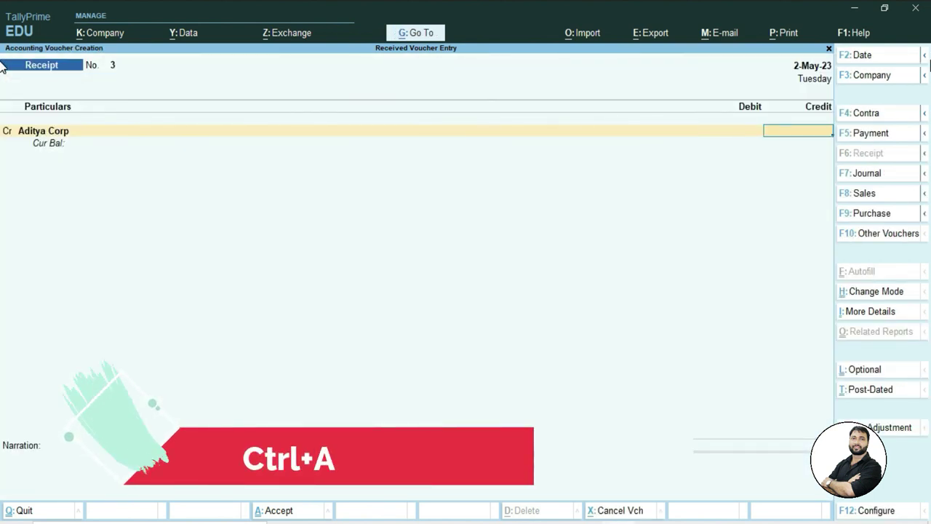
Enter 10,000 as the credit amount for Aditya Corp and allocate it On Account in the bill-wise details
type("10000")
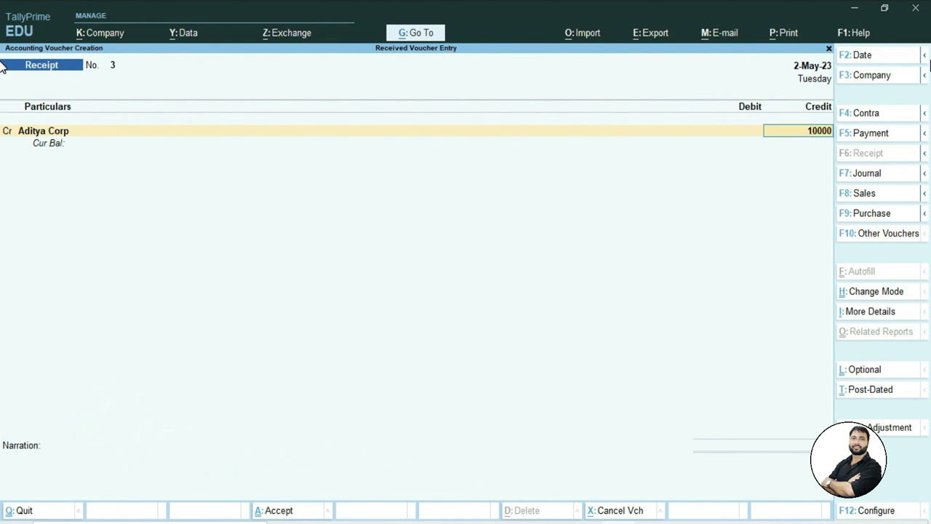
key("Return")
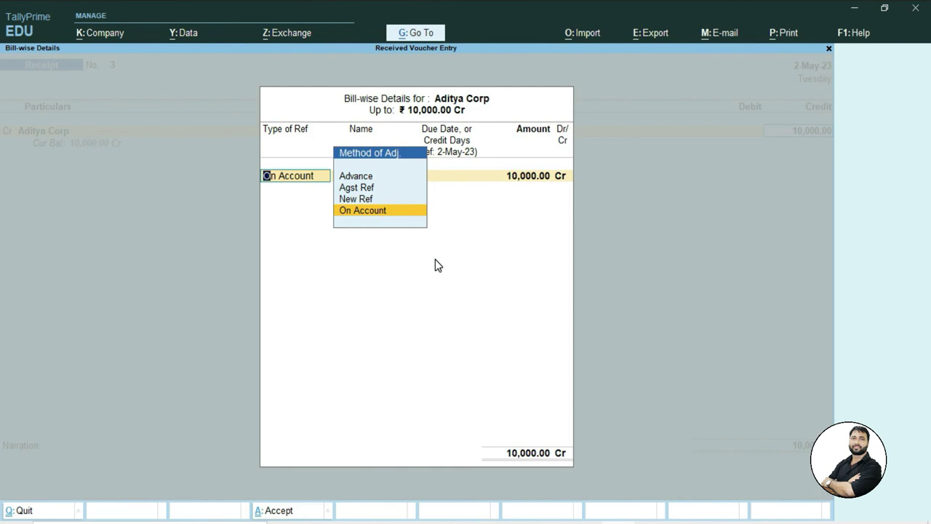
key("Return")
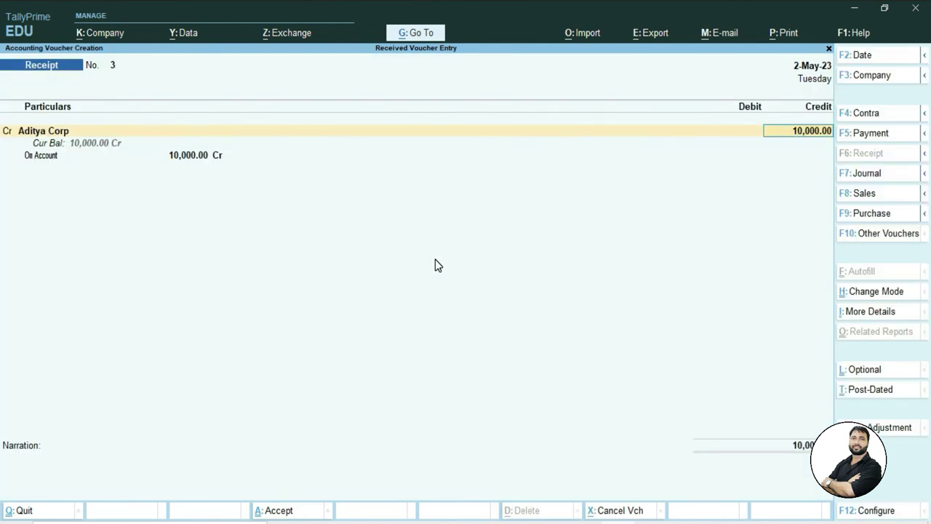
Set Enable Bill-wise entry to No in the company features and save the change
key("F11")
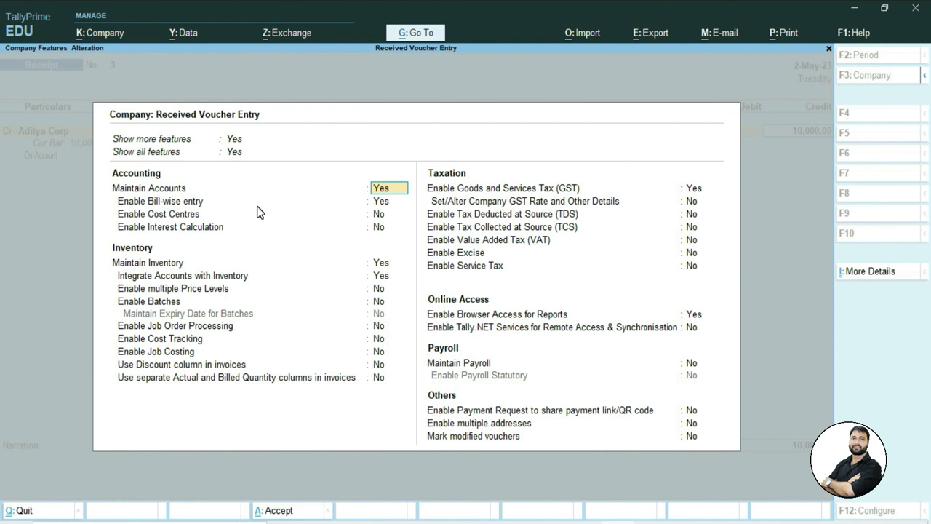
key("Return")
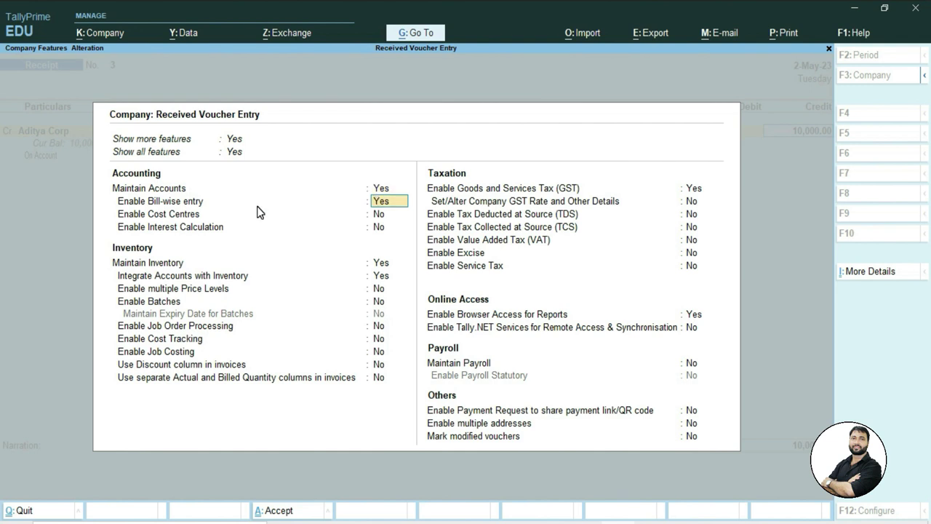
type("n")
key("Return")
key("ctrl")
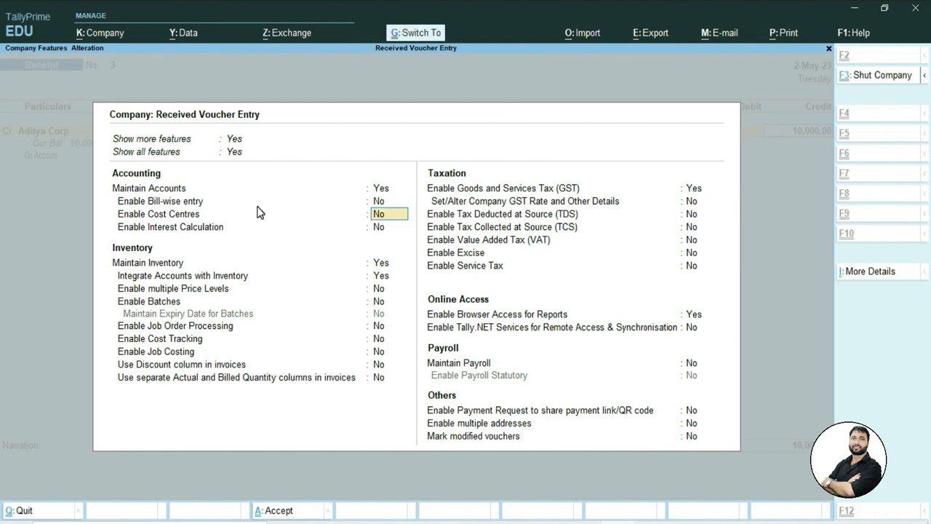
key("ctrl+a")
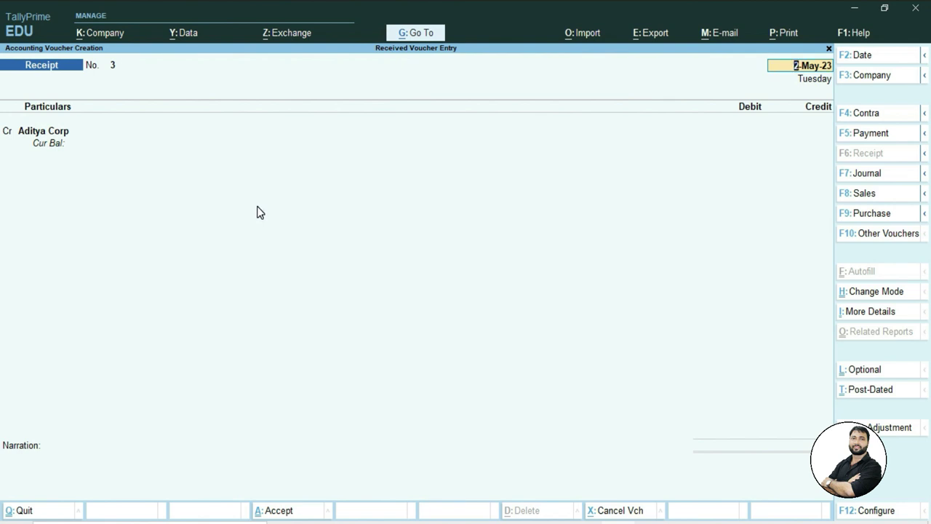
Keep the 2-May-23 date and the Aditya Corp ledger, and enter 10,000 as its credit amount
key("Return")
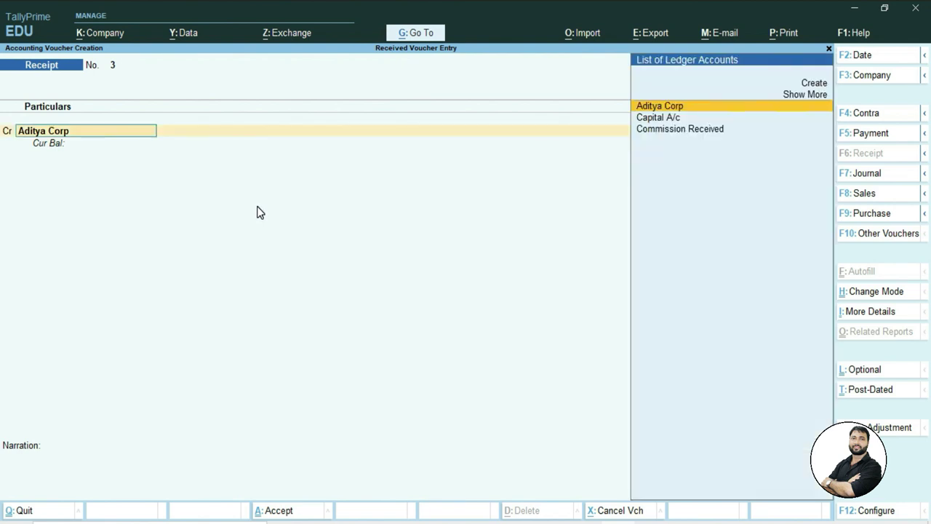
key("Return")
type("1")
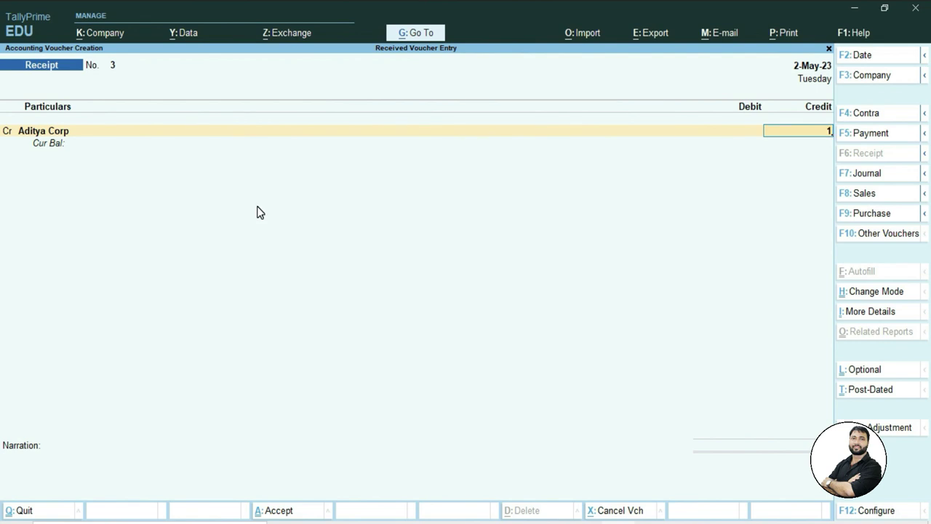
type("0000")
key("Return")
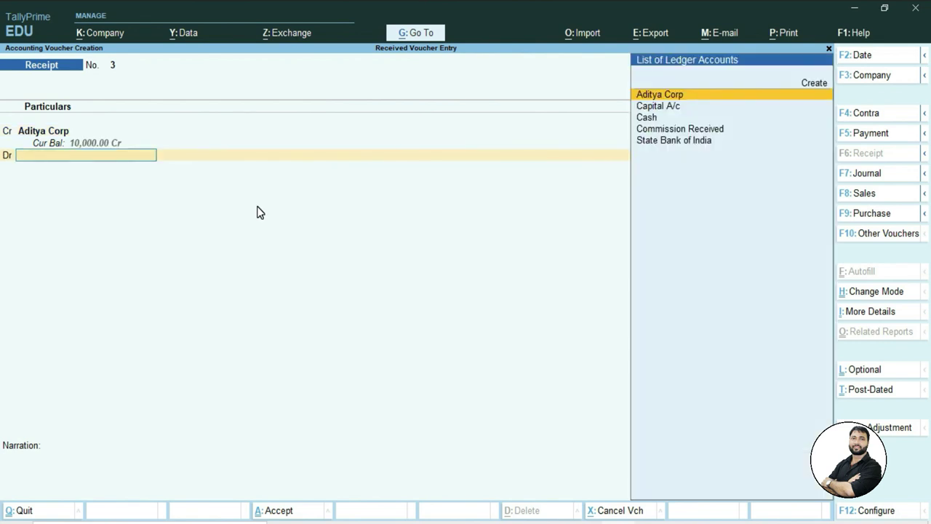
Complete receipt voucher No. 3 with a 10,000 Cash debit and the narration "Being Advance Received against order Aditya Corp. by cash", and save it
key("Down")
key("Down")
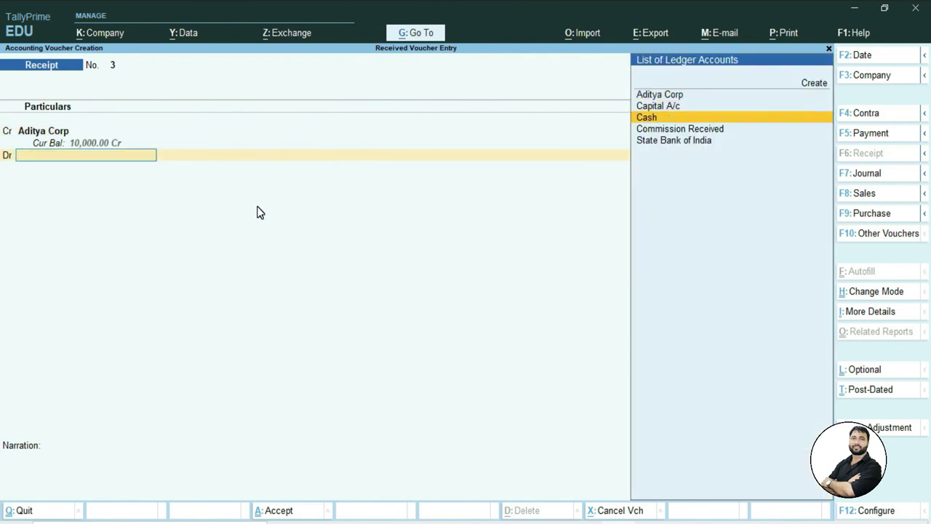
key("Return")
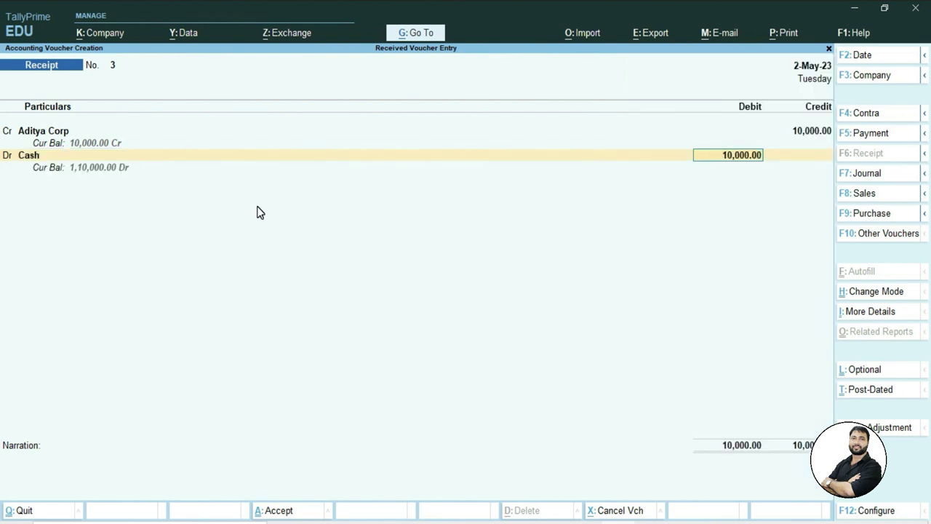
key("Return")
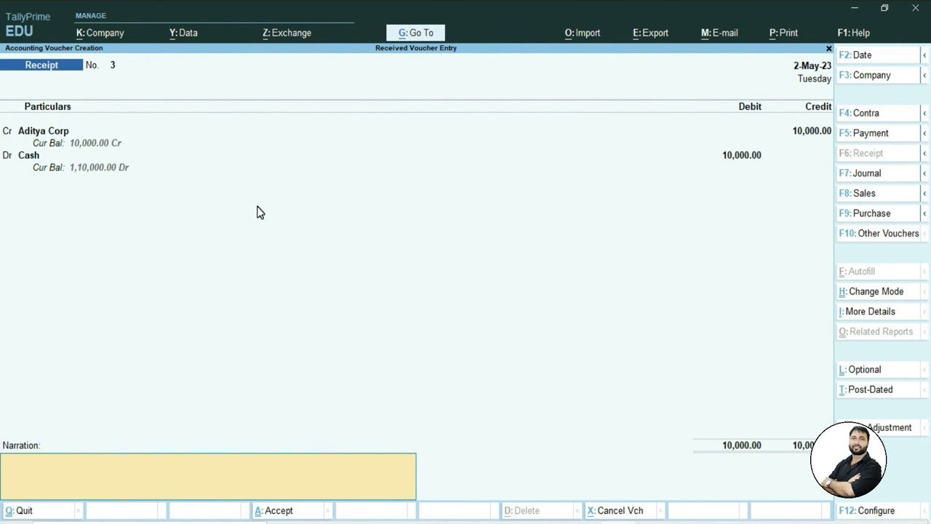
type("Being Advance Received against order Aditya Corp. by cash")
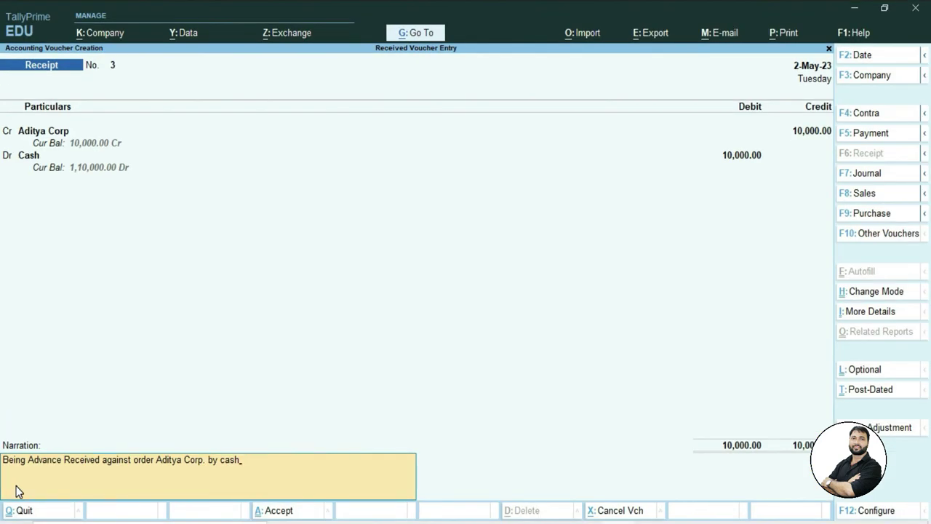
key("Return")
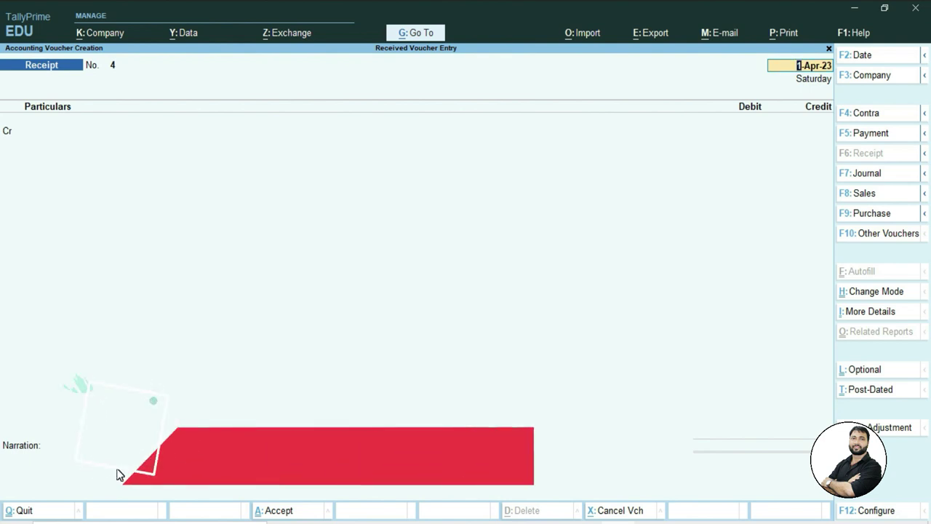
key("Escape")
key("Return")
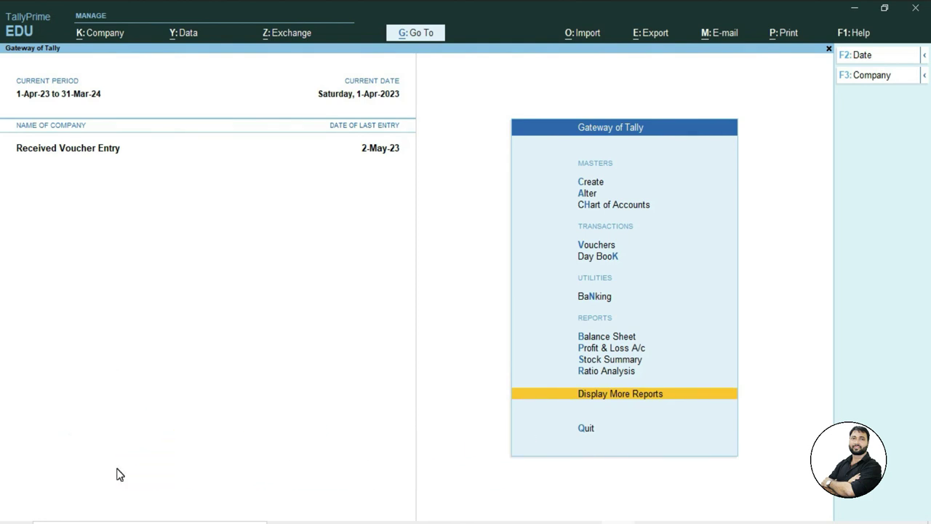
Open the Day Book report to review the recorded vouchers
key("Up")
key("Up")
key("Up")
key("Up")
key("Up")
key("Up")
key("Up")
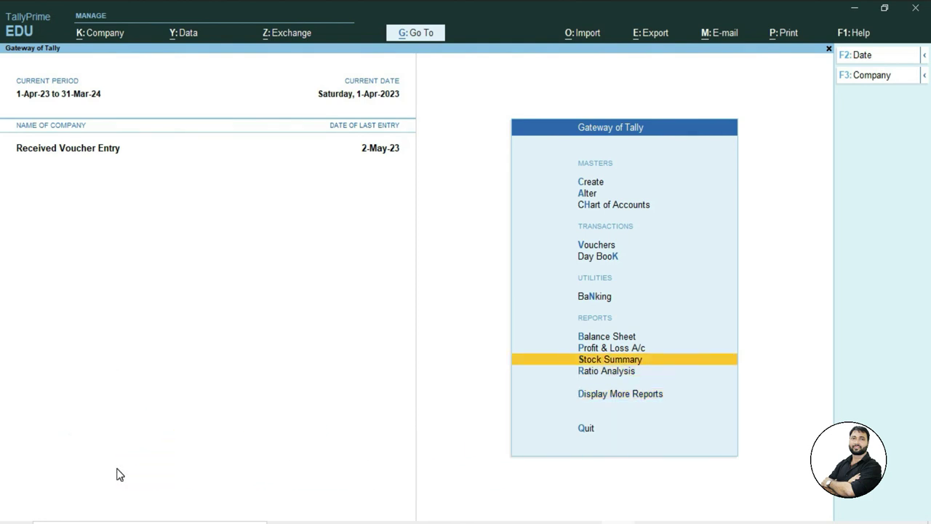
key("Down")
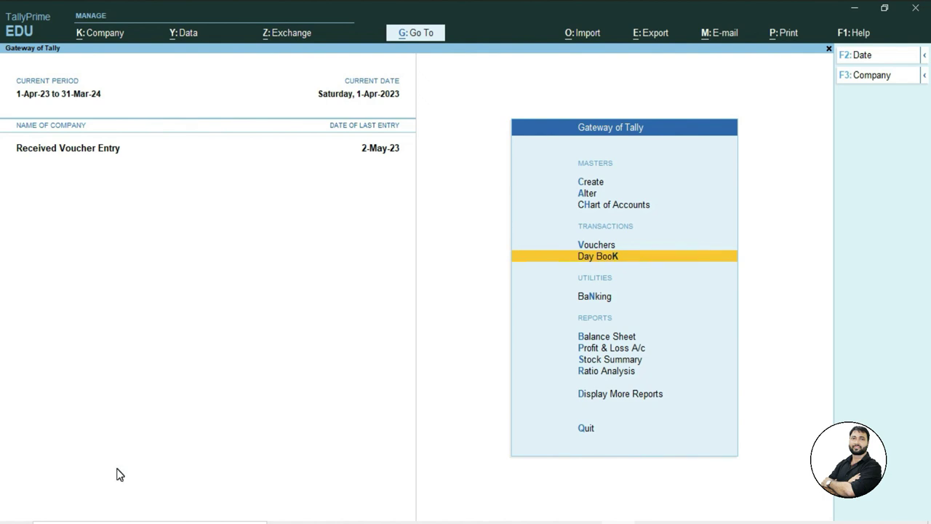
key("Return")
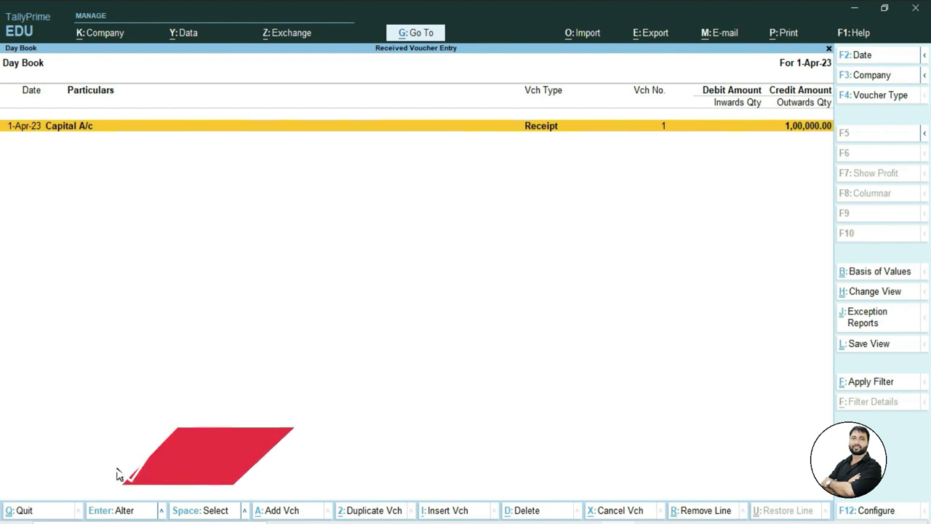
Extend the Day Book period to 1-Apr-23 to 2-May-23, review the receipt vouchers and close the report
key("F2")
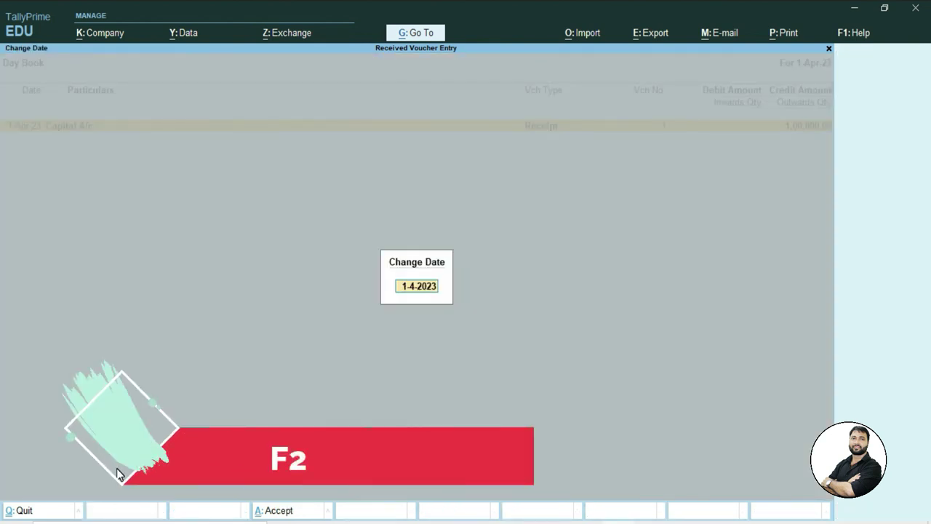
key("BackSpace")
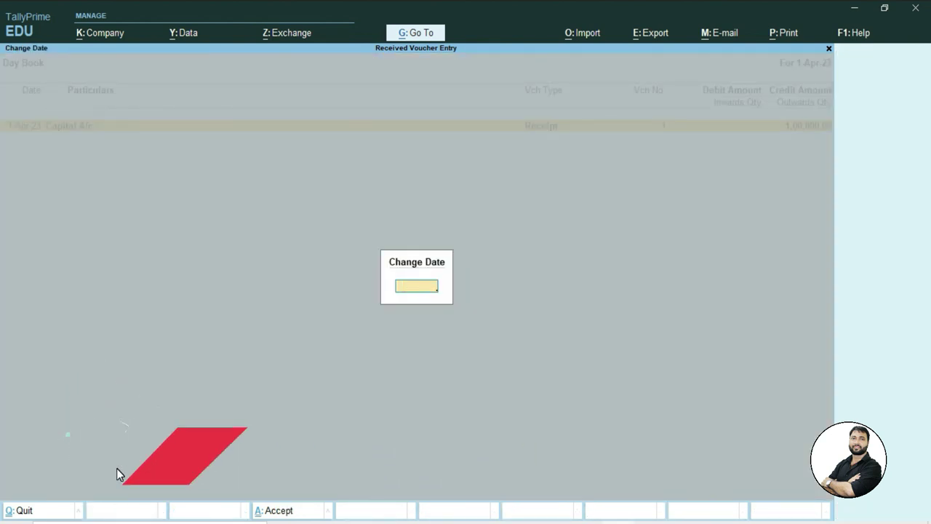
type("2-5-2023")
key("Return")
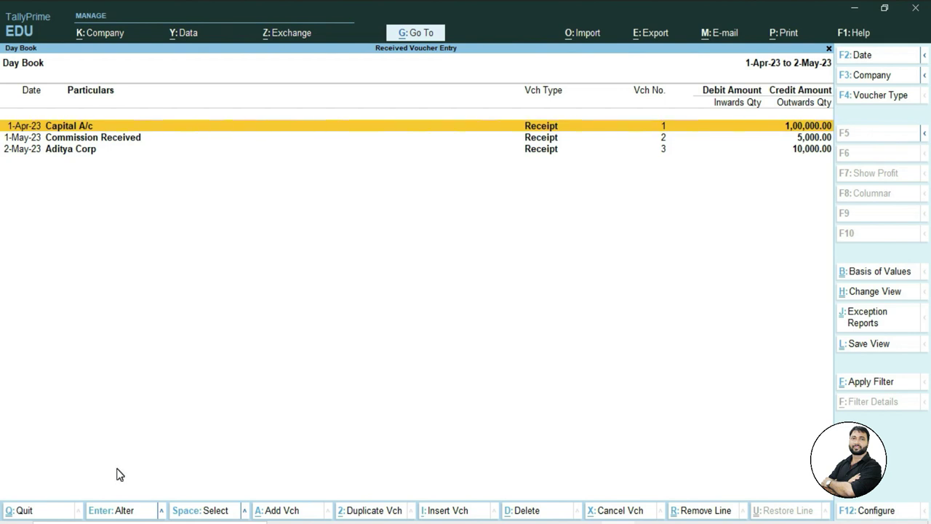
key("Escape")
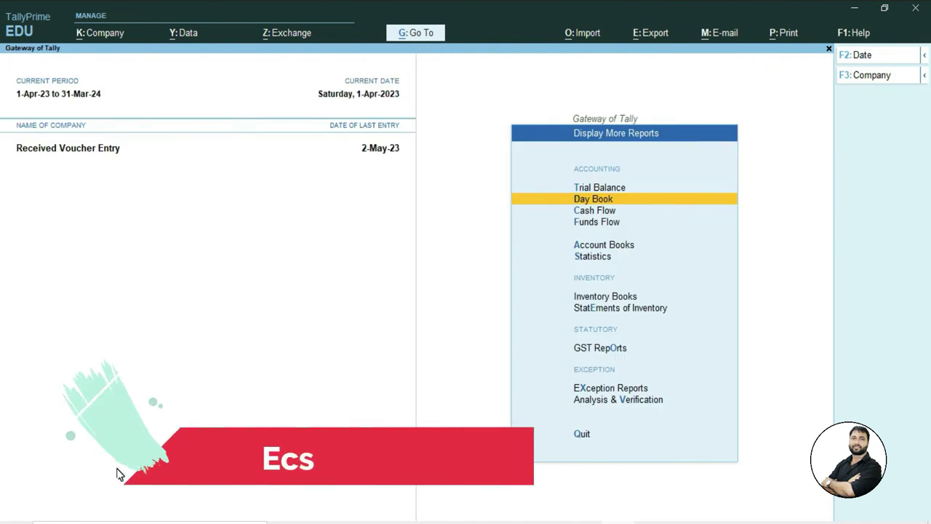
key("Escape")
Open the Balance Sheet in detailed view and examine the Capital Account and Profit & Loss A/c lines
key("Up")
key("Up")
key("Up")
key("Up")
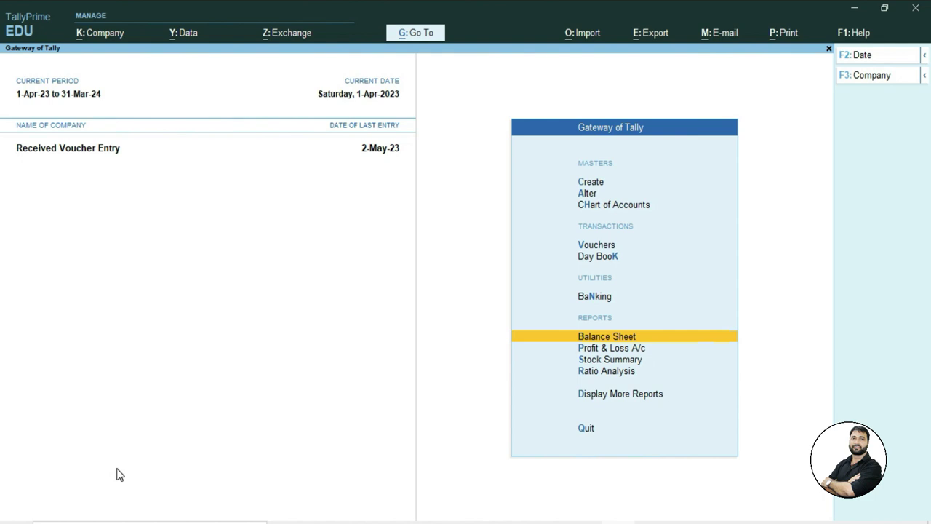
key("Return")
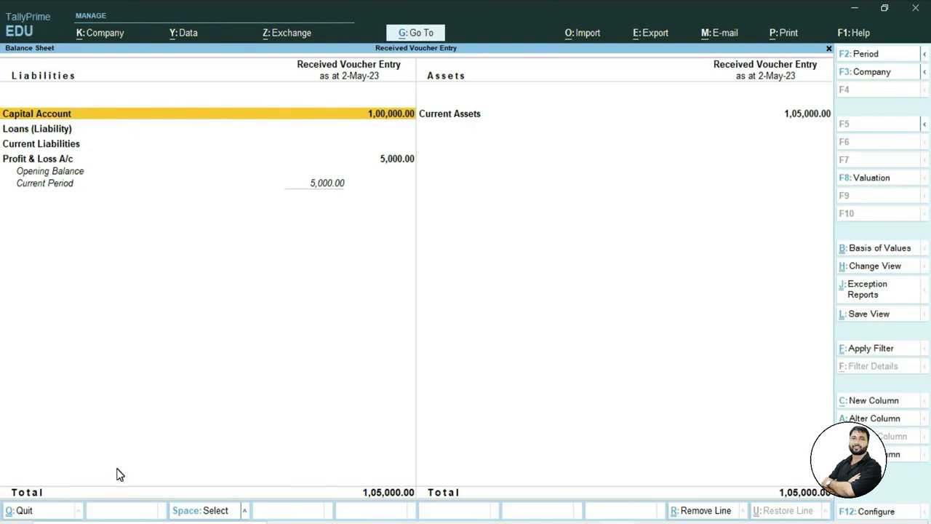
key("alt+F5")
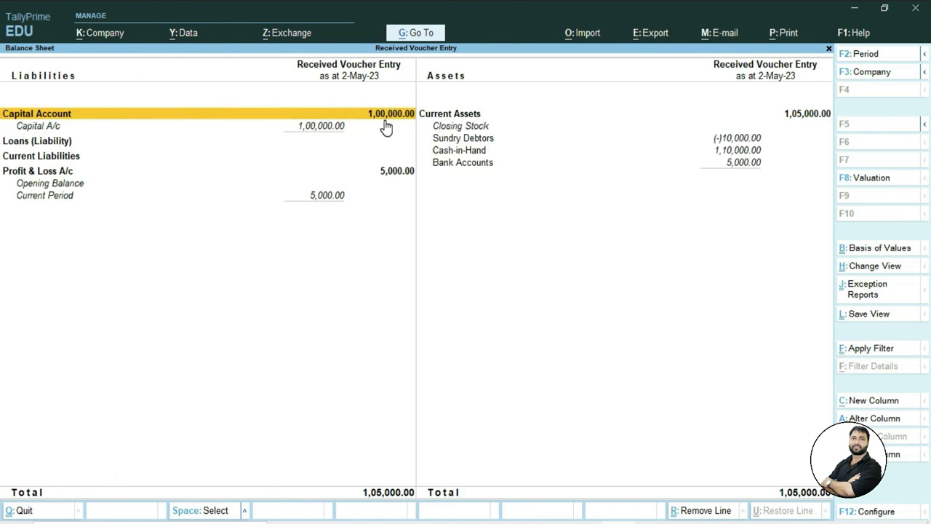
left_click(398, 175)
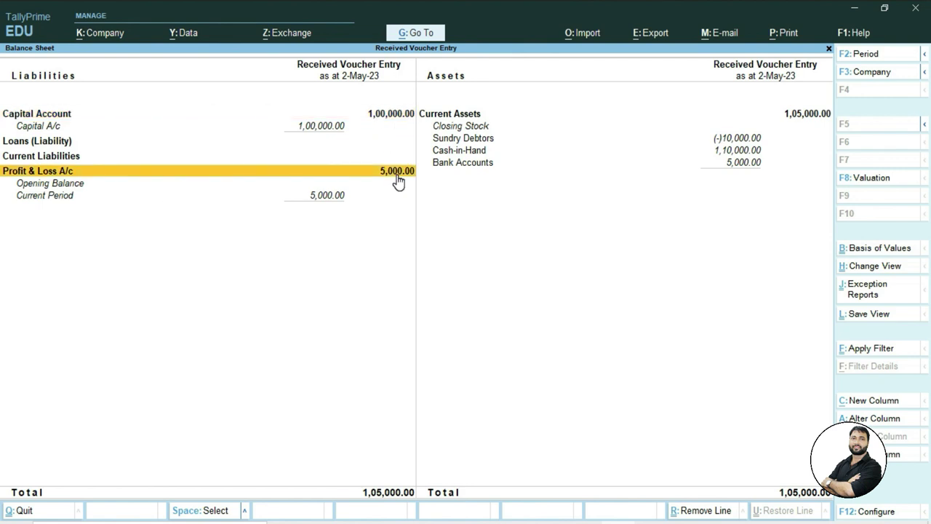